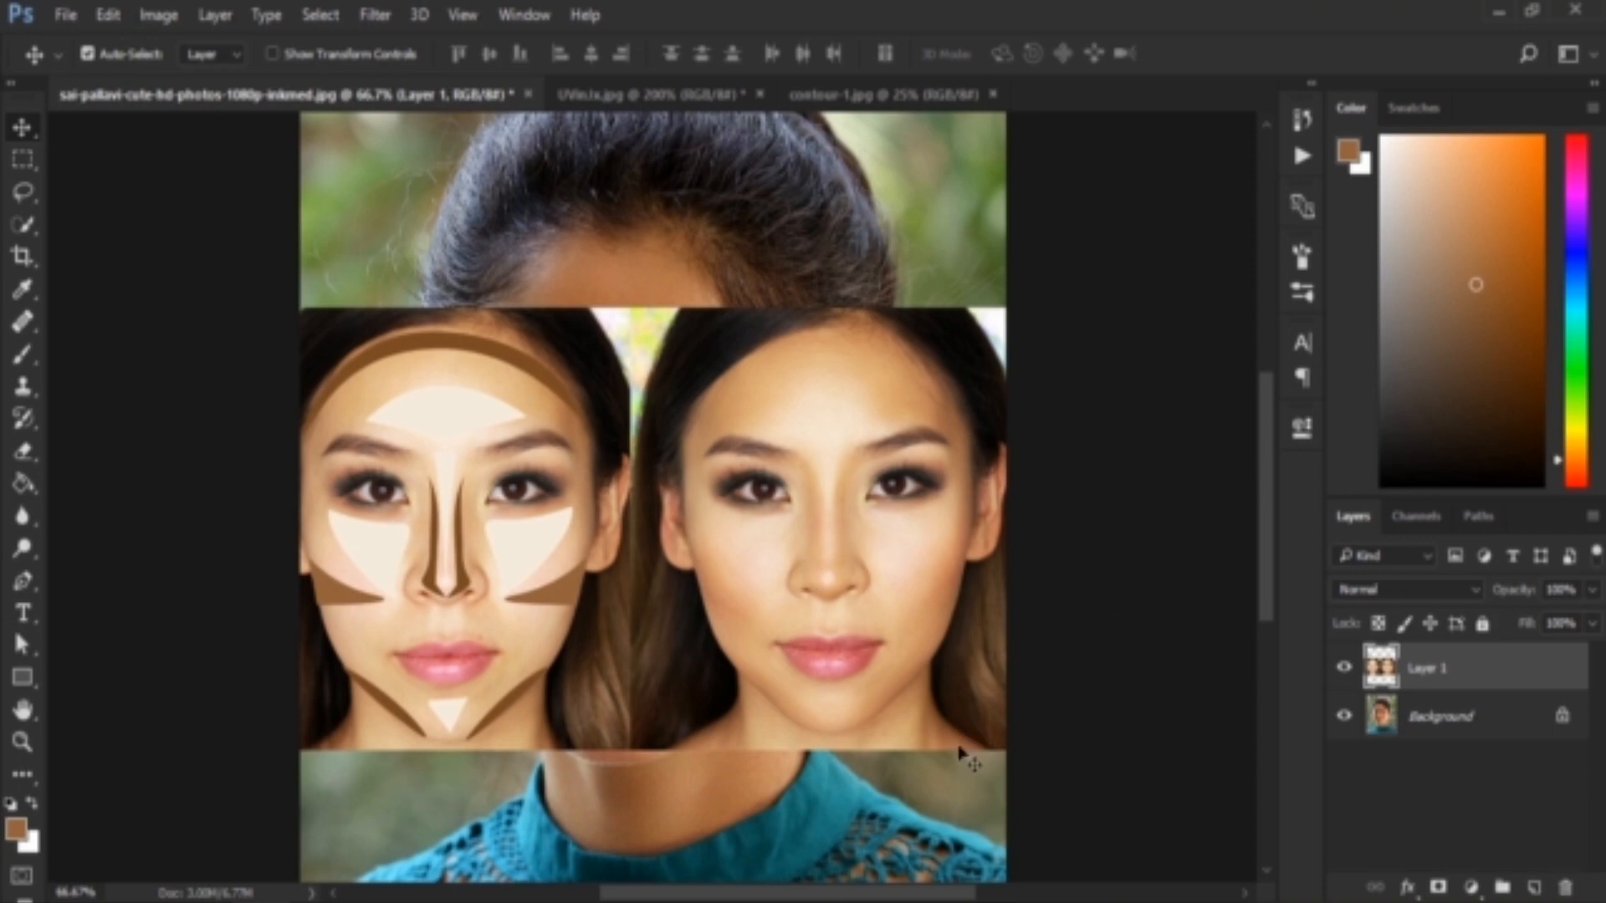
# Toggle Layer 1's visibility to compare the makeup contour reference with the portrait underneath
pyautogui.click(1345, 667)
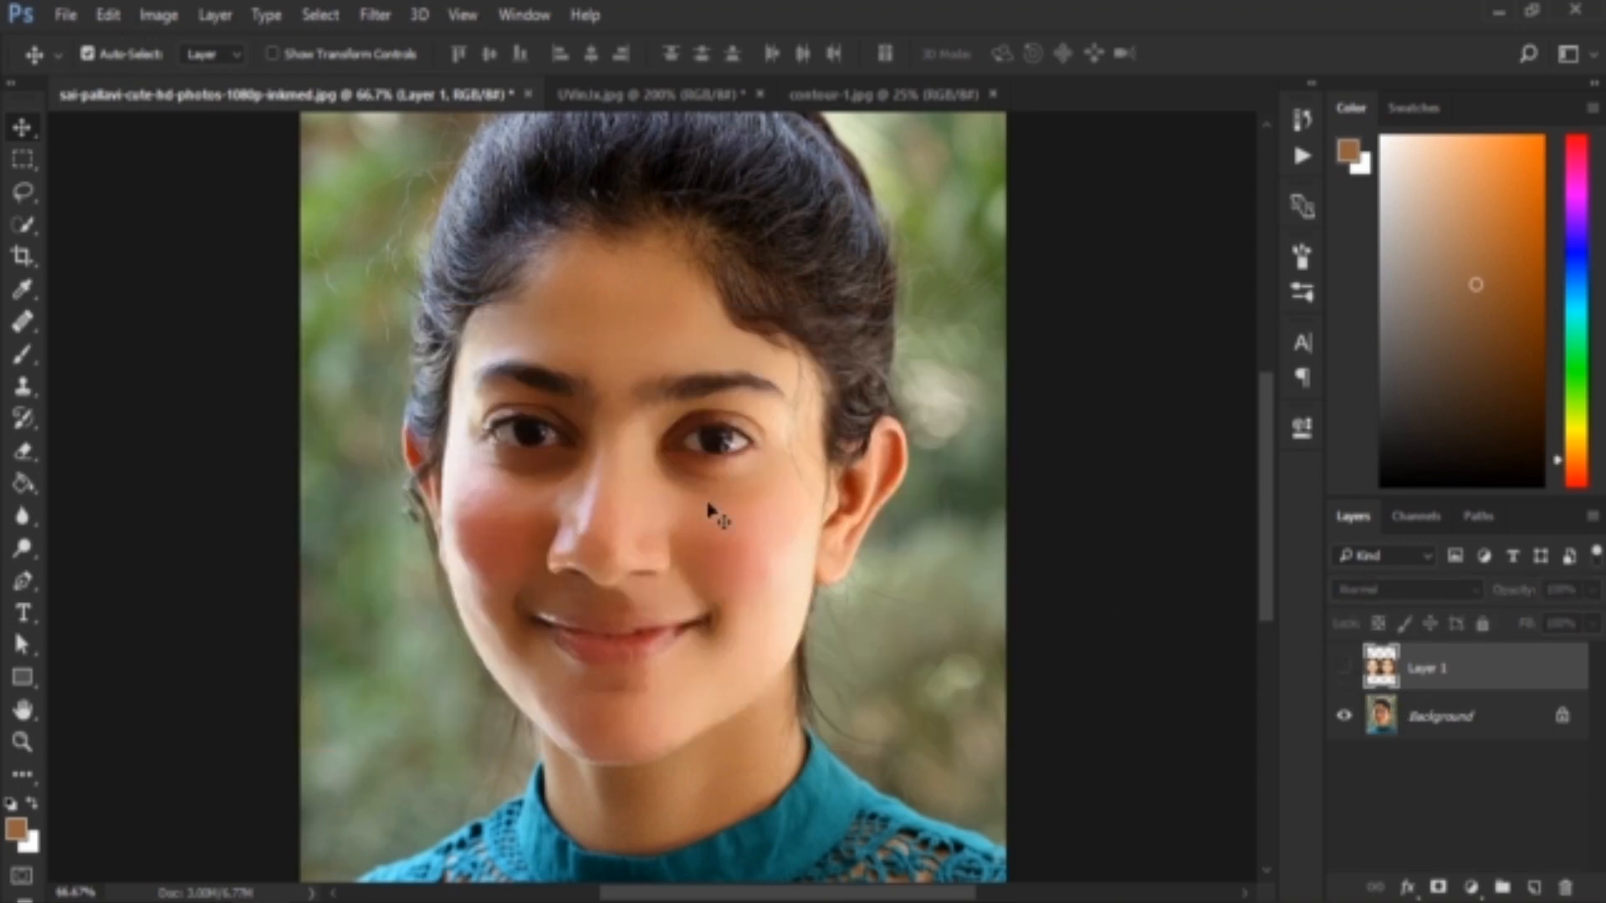
pyautogui.click(1344, 666)
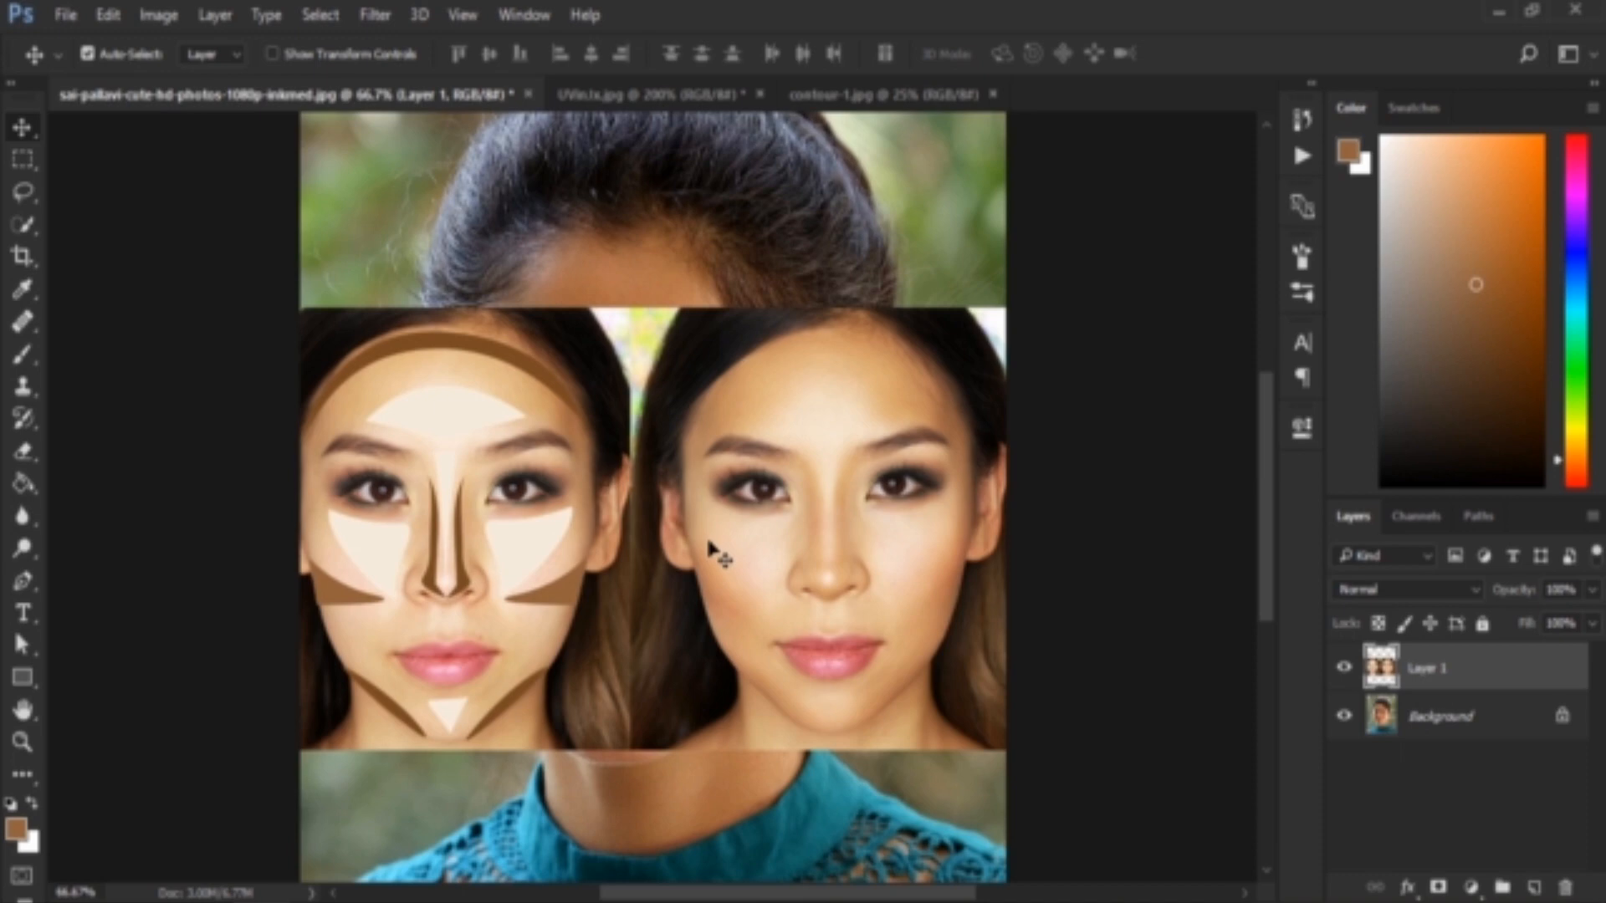
pyautogui.click(1345, 676)
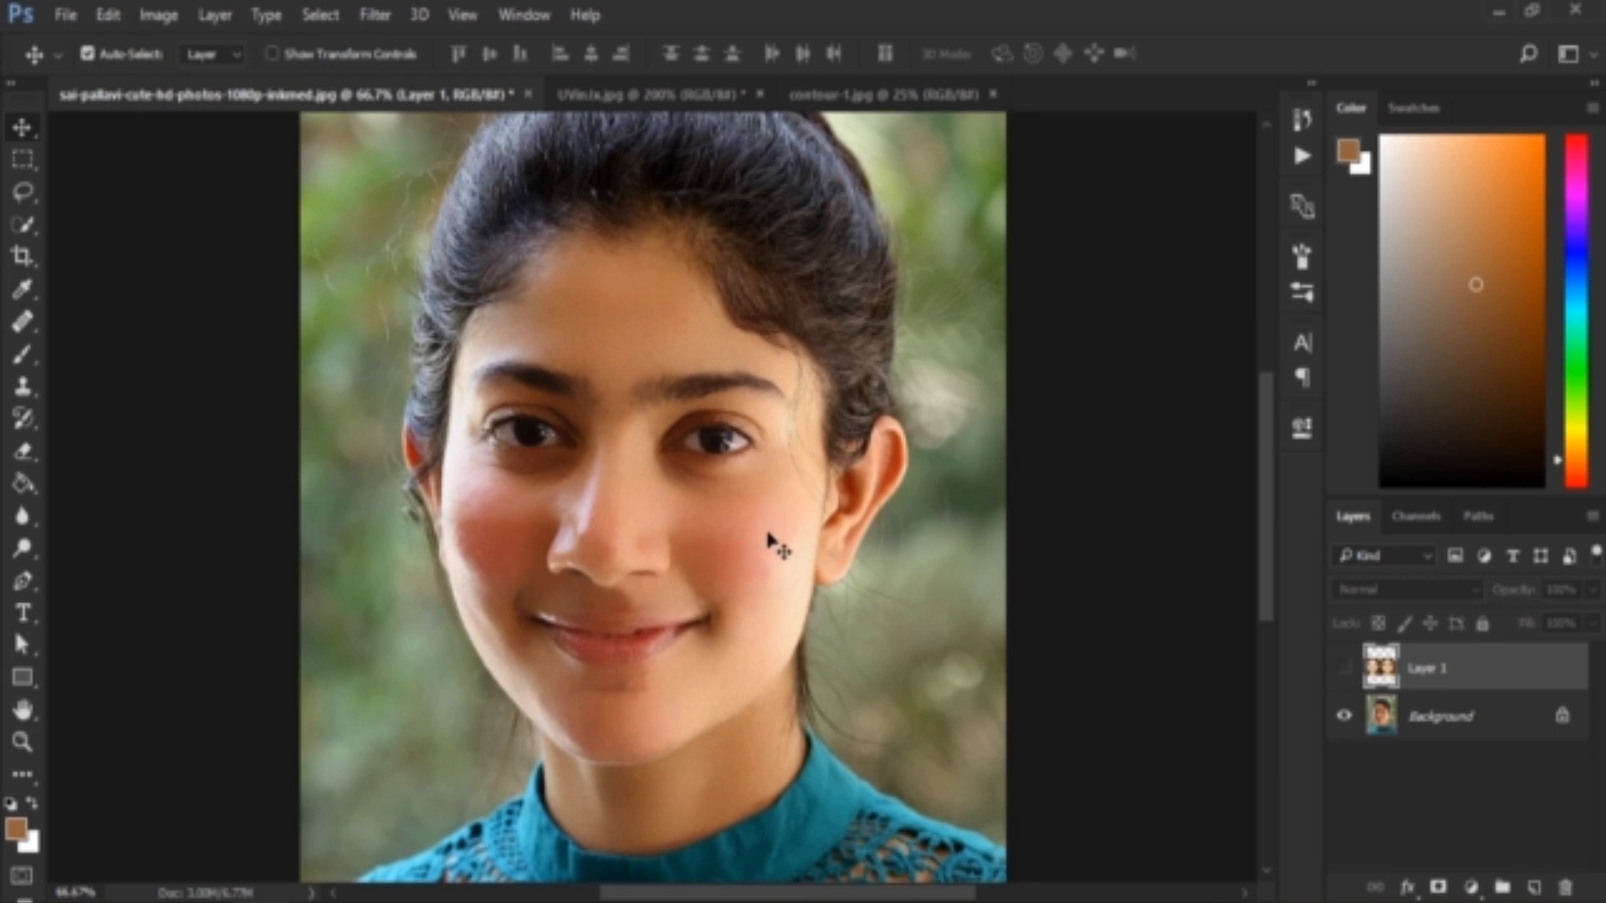
pyautogui.click(1347, 667)
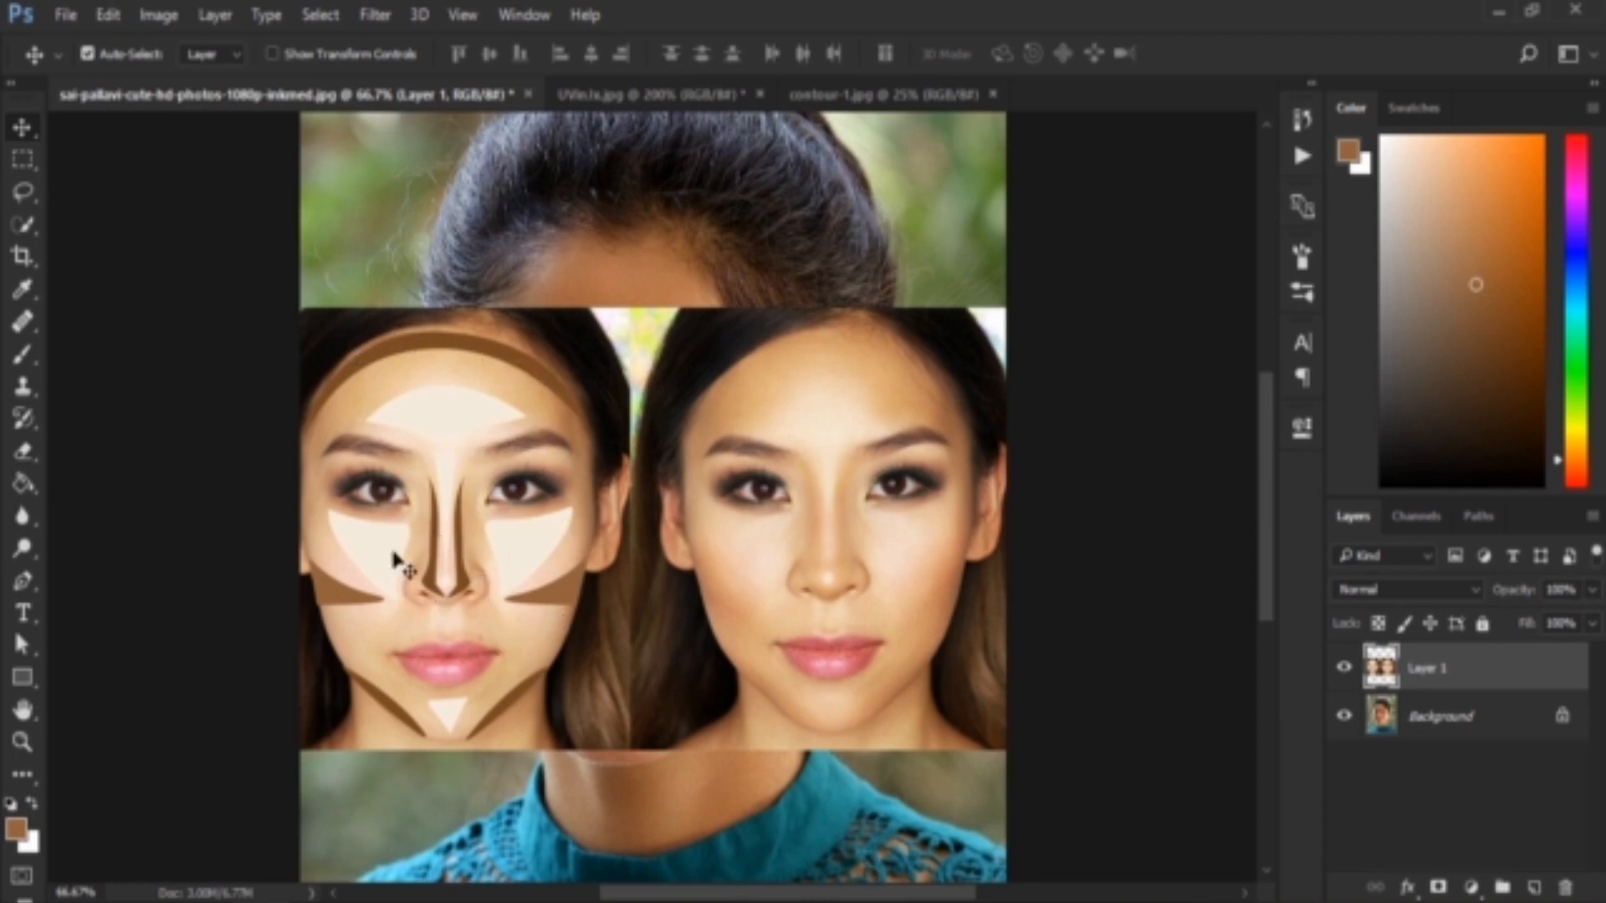
pyautogui.click(1344, 669)
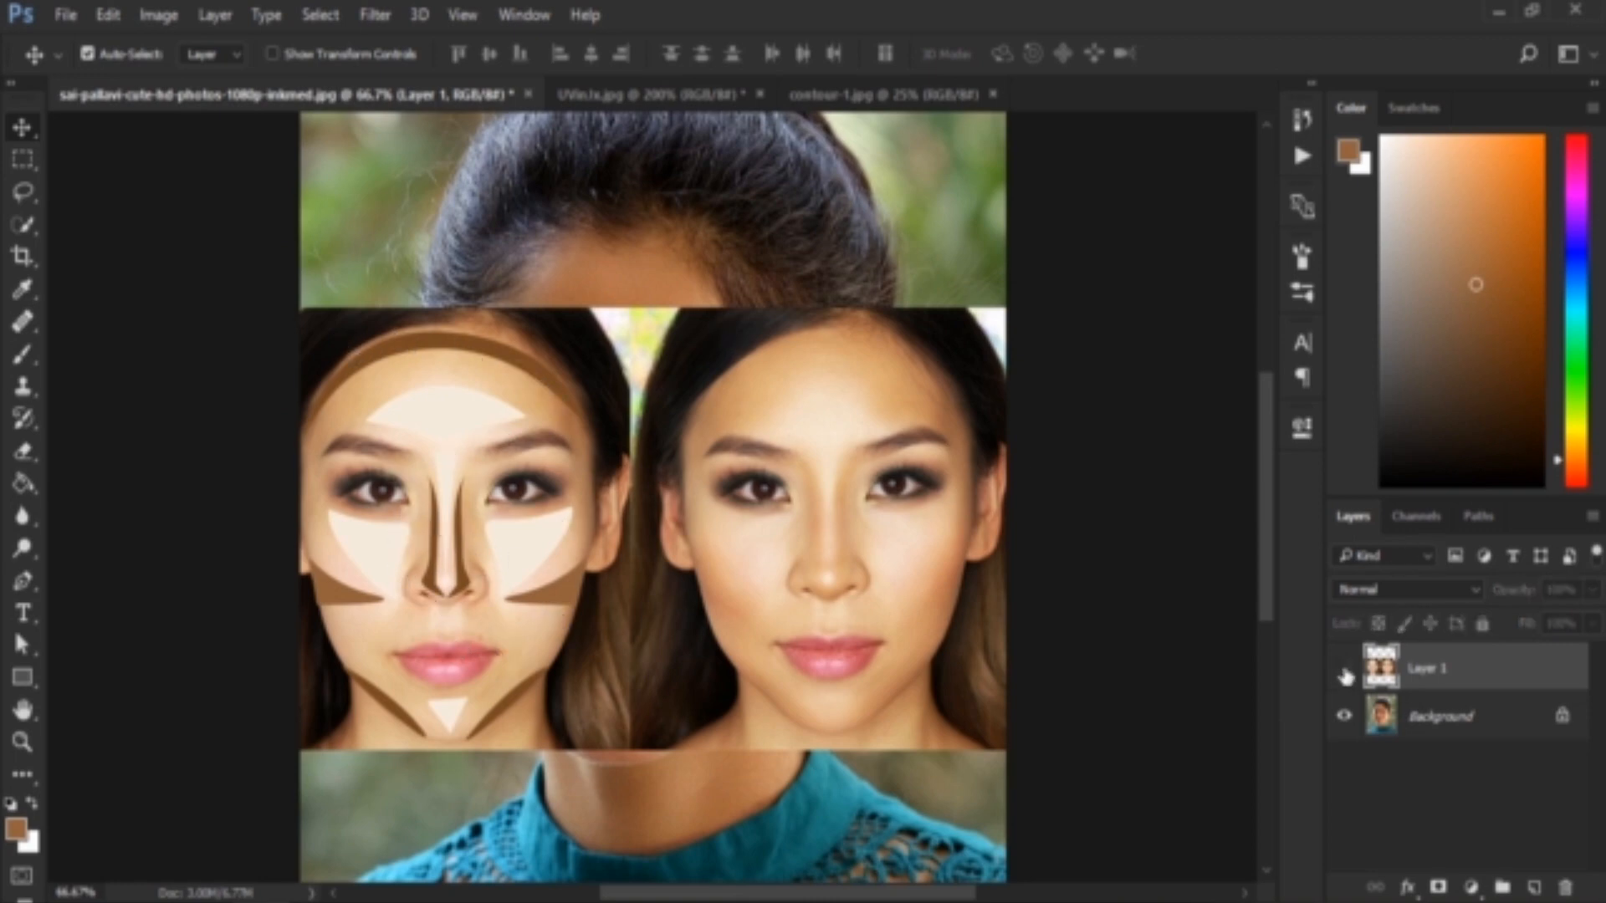
pyautogui.click(1344, 669)
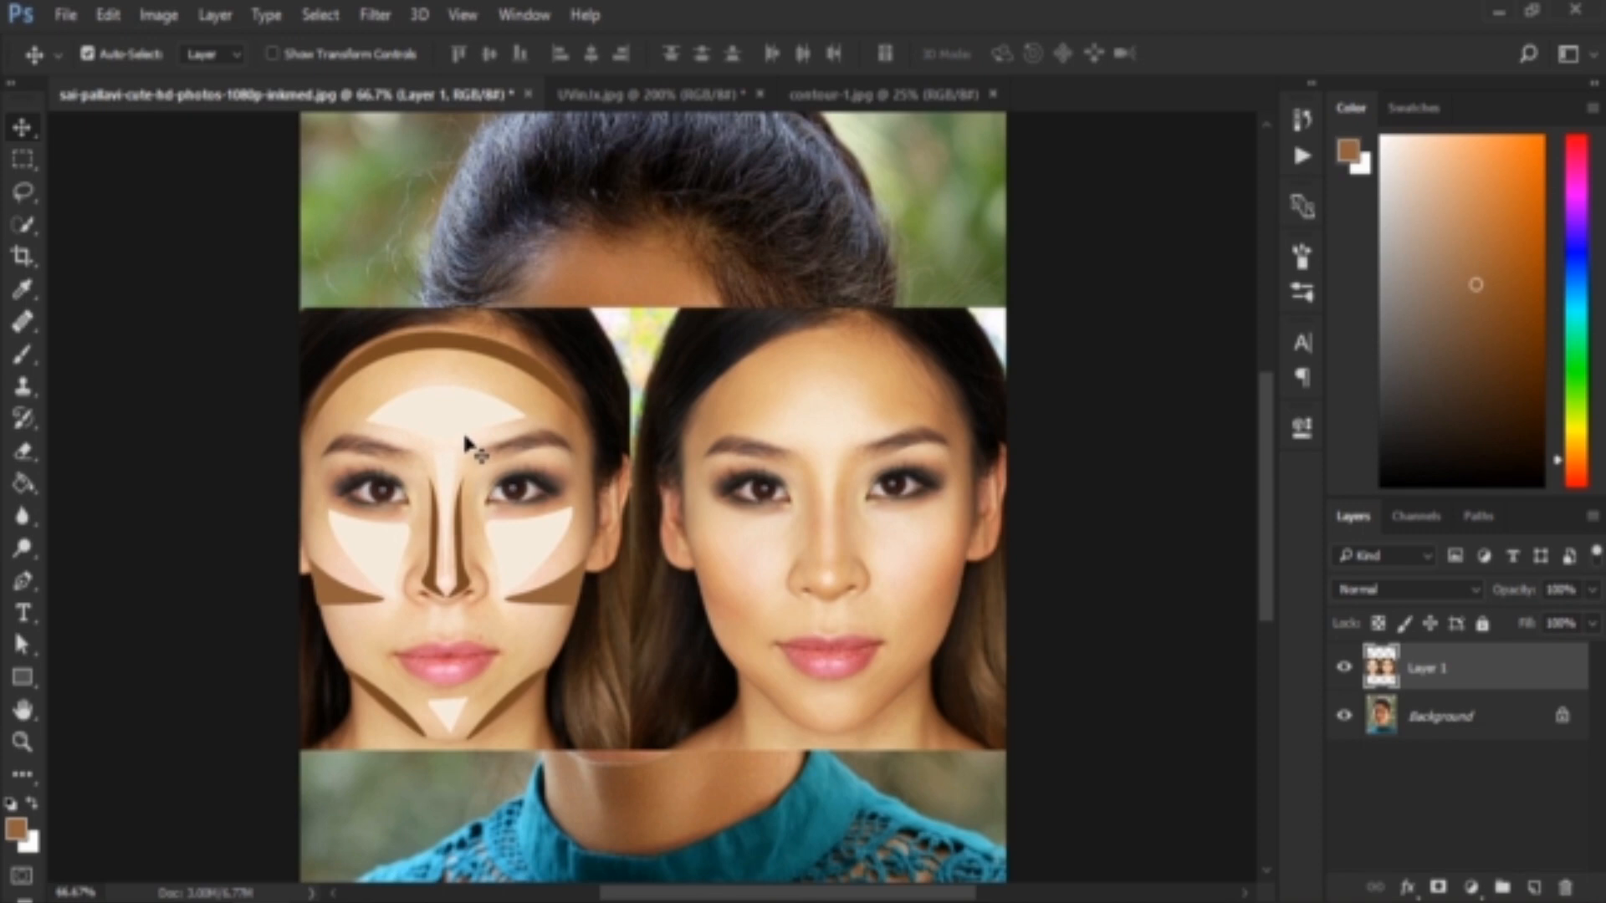
pyautogui.click(1344, 670)
# With the Brush tool, sample the dark brown contour colour from the reference's forehead band and hide Layer 1
pyautogui.click(25, 355)
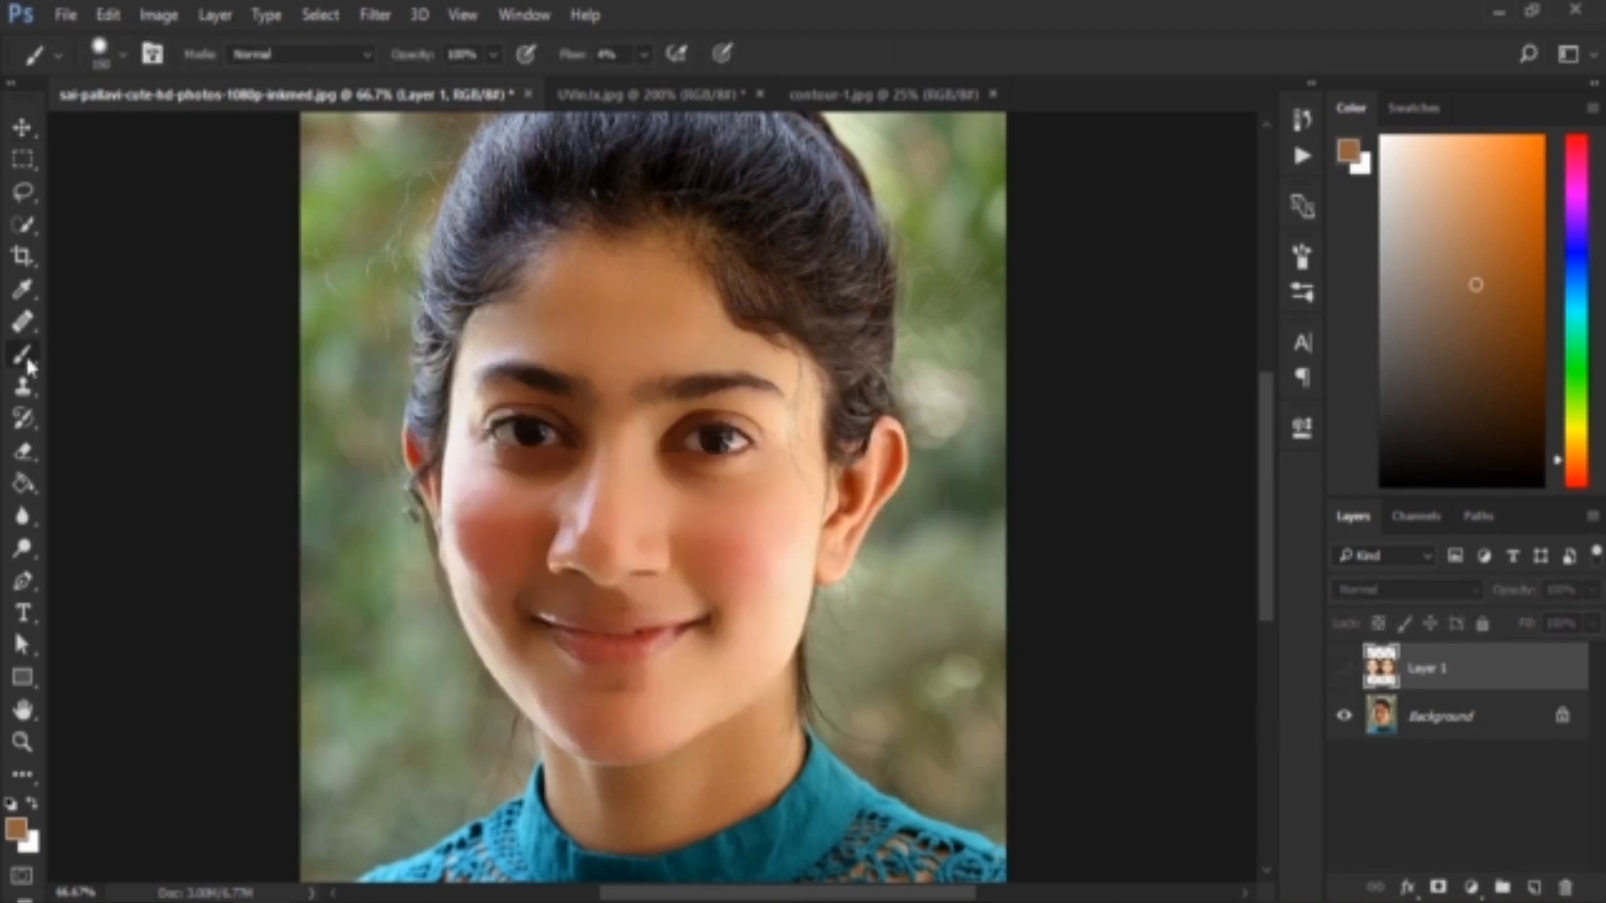
pyautogui.click(1344, 669)
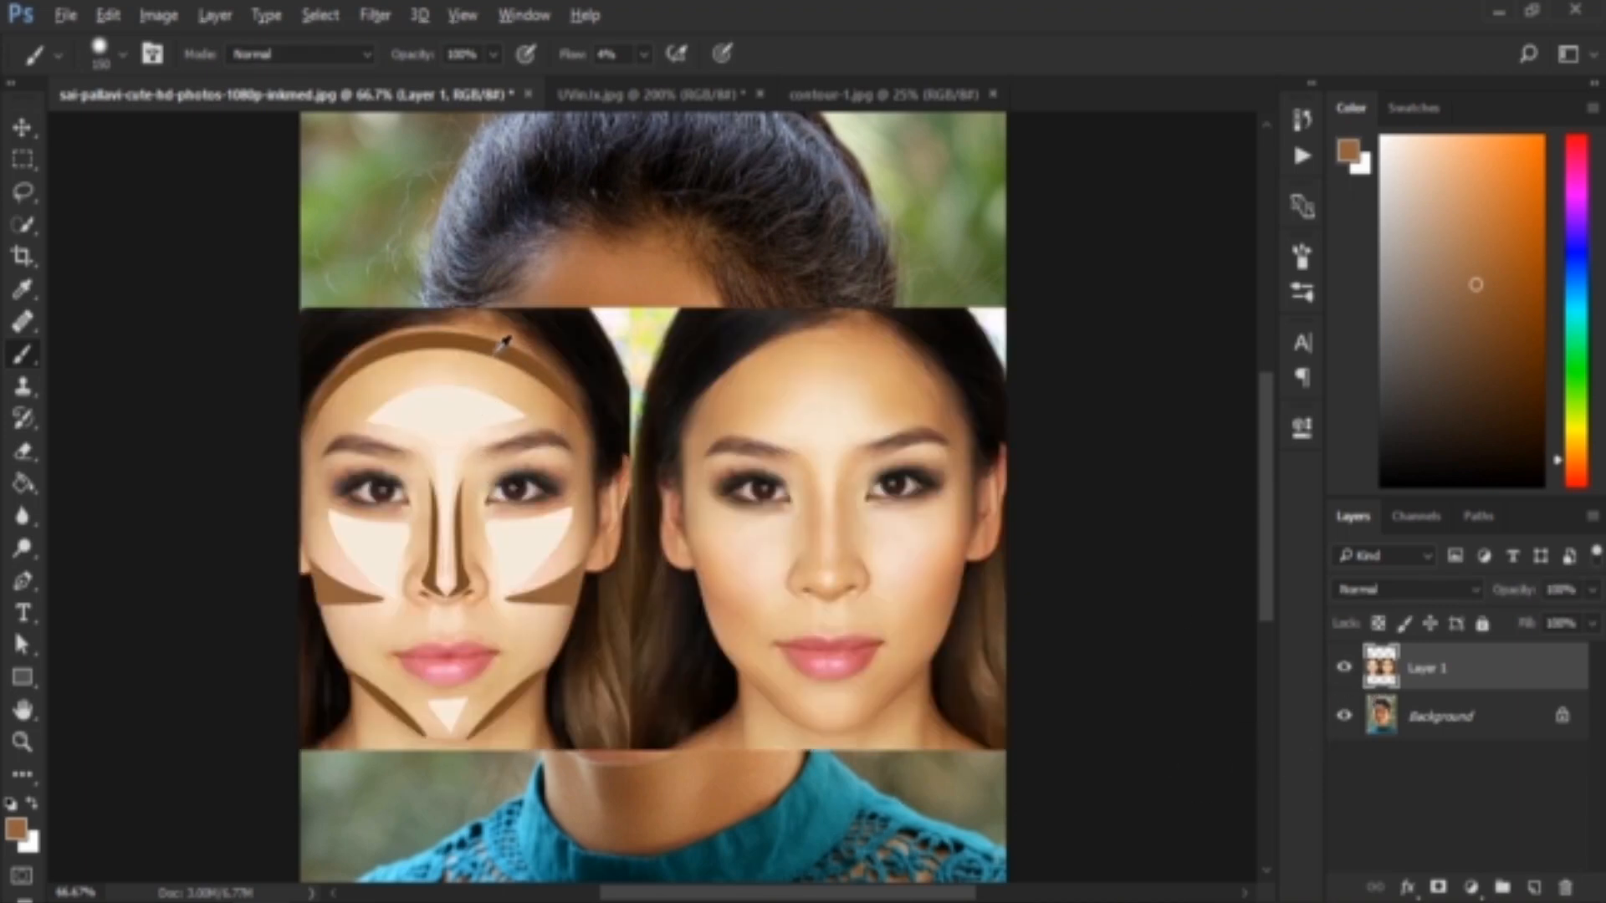
pyautogui.keyDown('alt'); pyautogui.click(500, 339); pyautogui.keyUp('alt')
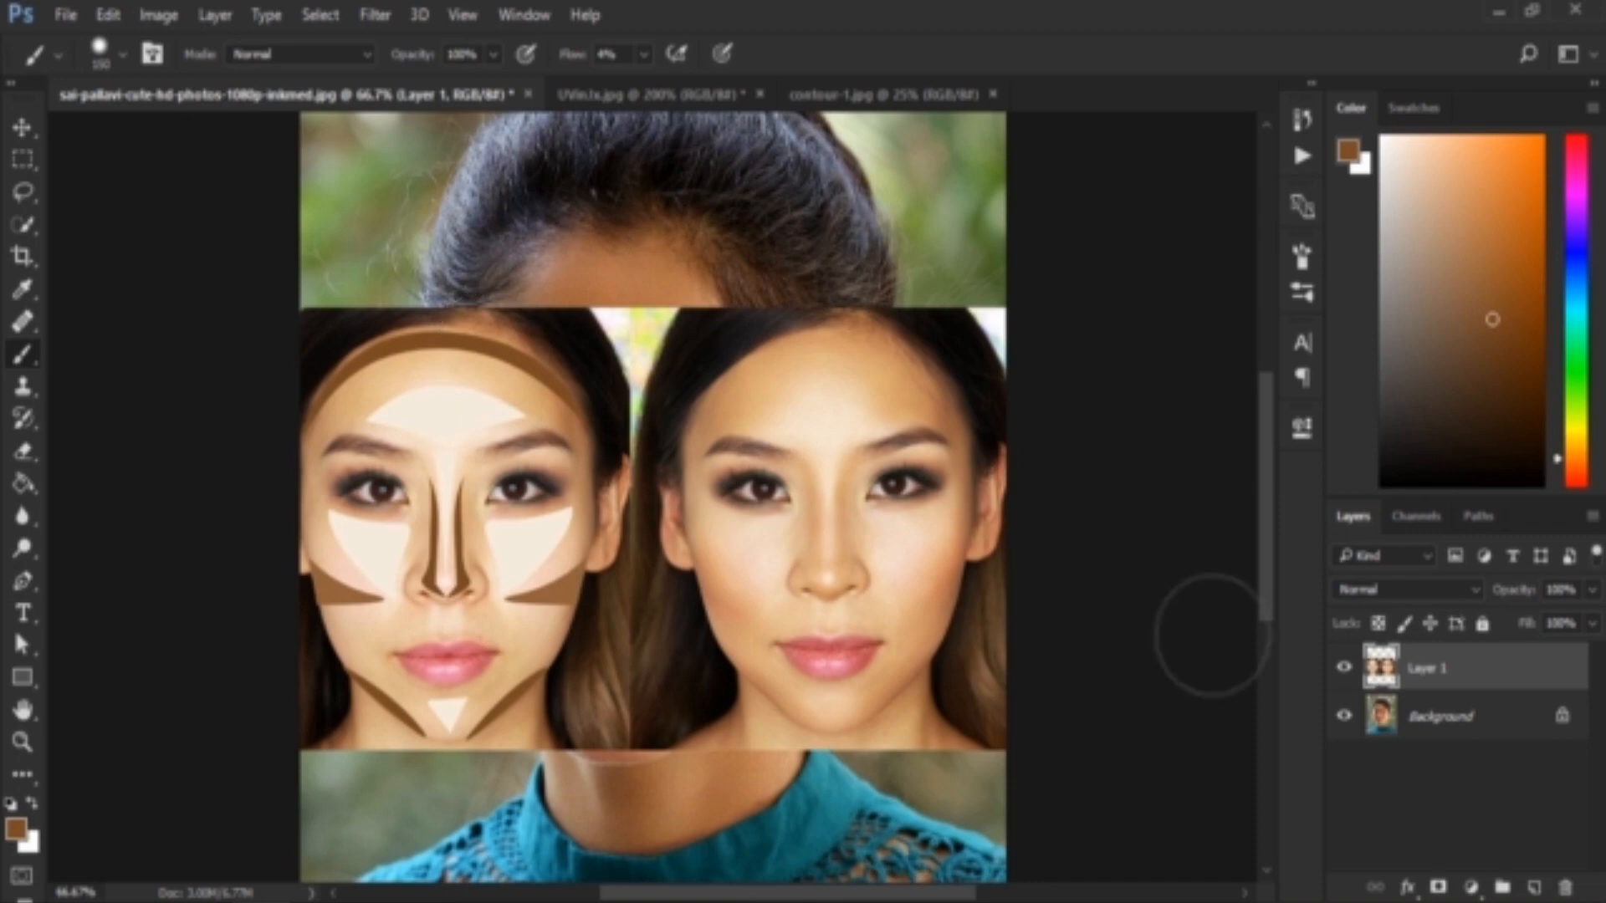
pyautogui.click(1344, 669)
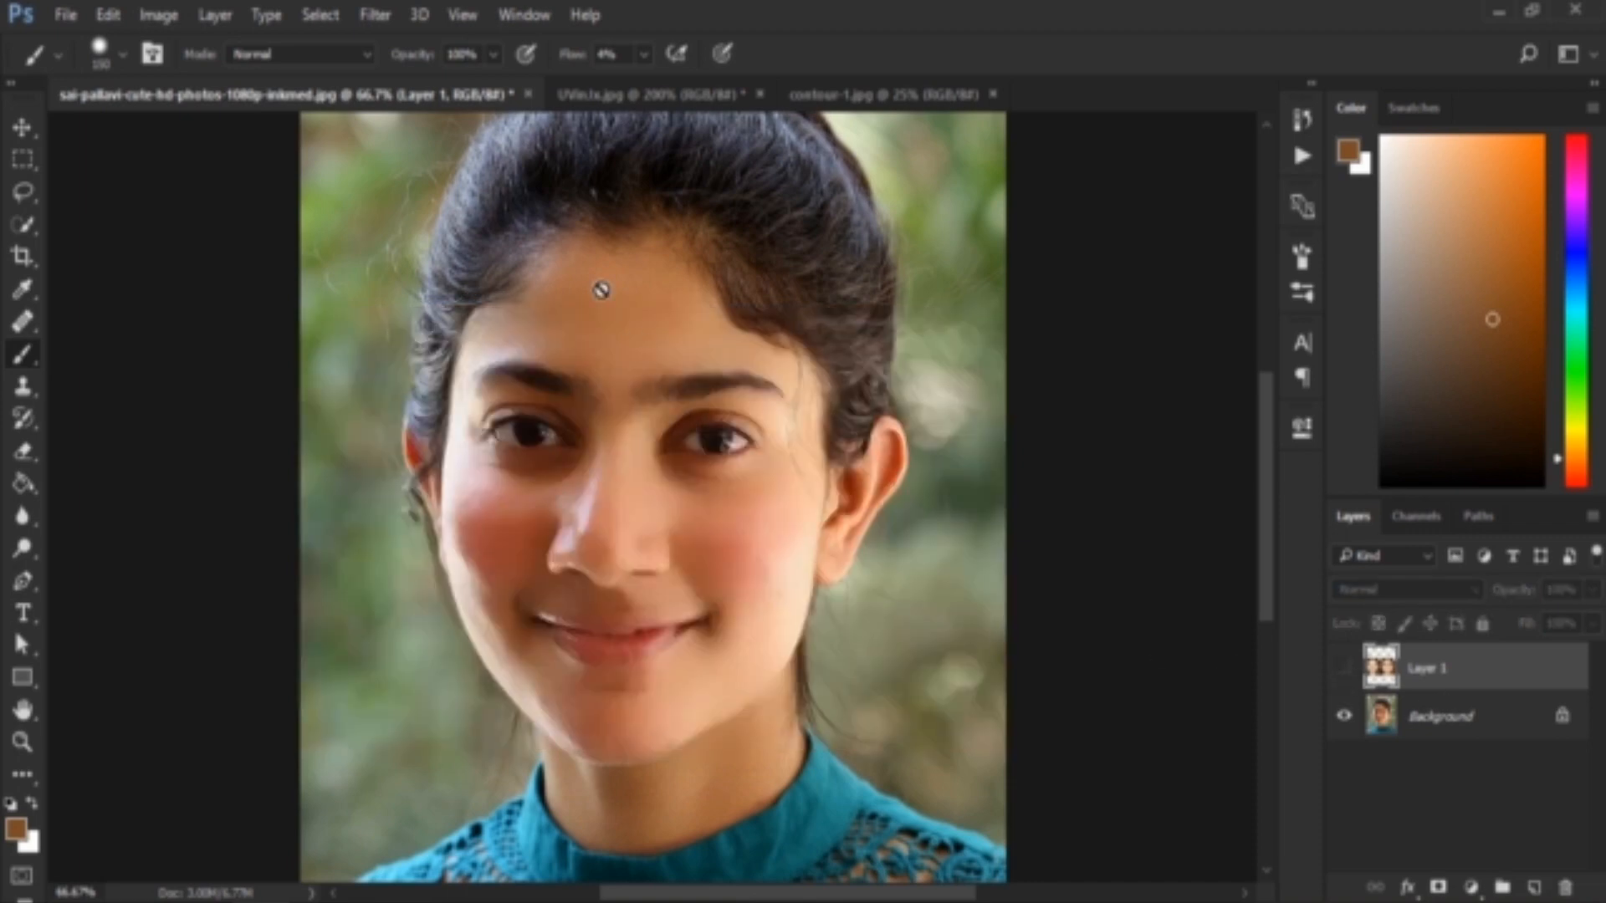
# Create a new layer directly above Background and set the brush to size 50 with 100% flow
pyautogui.click(1474, 726)
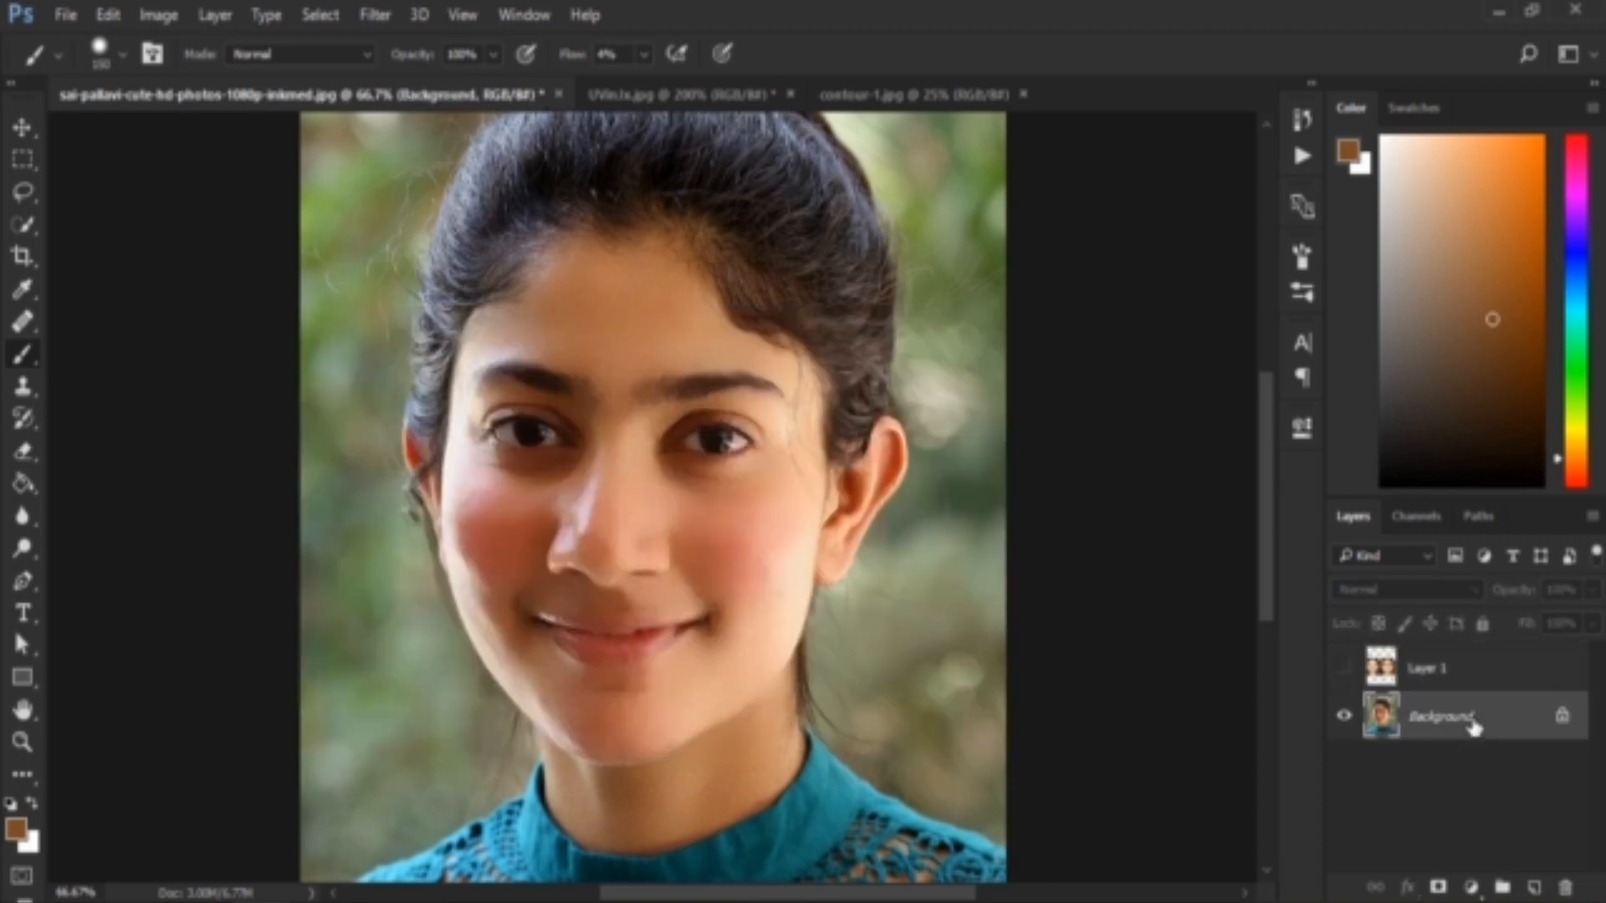
pyautogui.click(1534, 888)
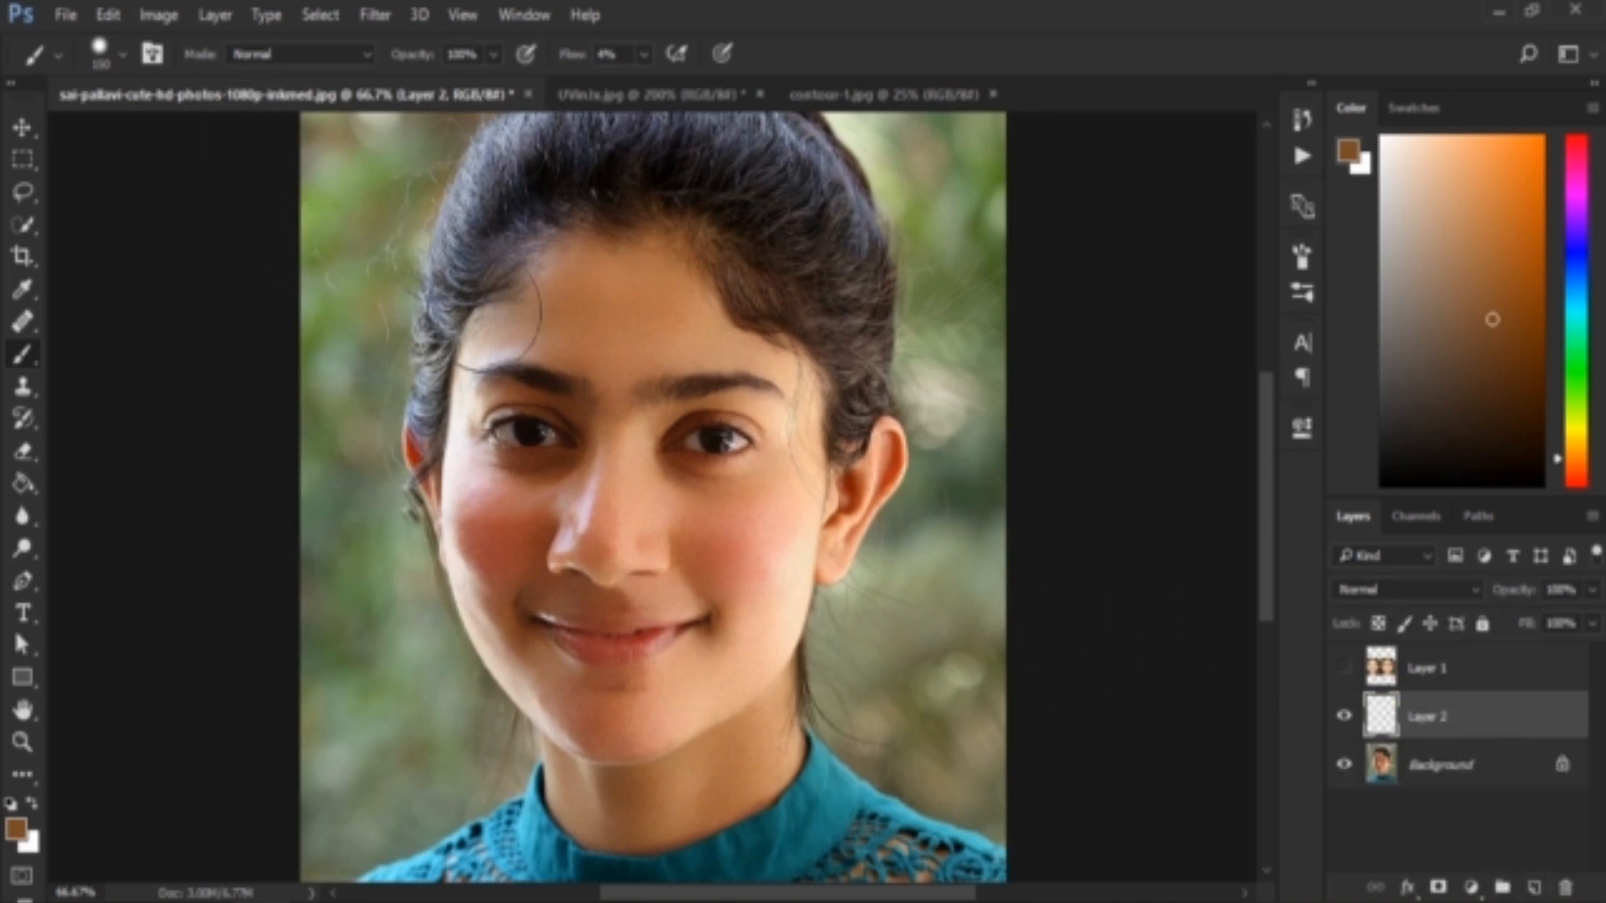
pyautogui.moveTo(605, 310); pyautogui.dragTo(548, 299)
pyautogui.press('[')
pyautogui.press('[')
pyautogui.press('[')
pyautogui.press('[')
pyautogui.press('[')
pyautogui.press('[')
pyautogui.press('[')
pyautogui.moveTo(570, 63); pyautogui.dragTo(903, 79)
# Paint a brown contour band on Layer 2 across the upper forehead, following the hairline down to both temples
pyautogui.moveTo(537, 289)
pyautogui.mouseDown()
pyautogui.moveTo(663, 283)
pyautogui.moveTo(741, 326)
pyautogui.mouseUp()
pyautogui.moveTo(521, 288); pyautogui.dragTo(478, 310)
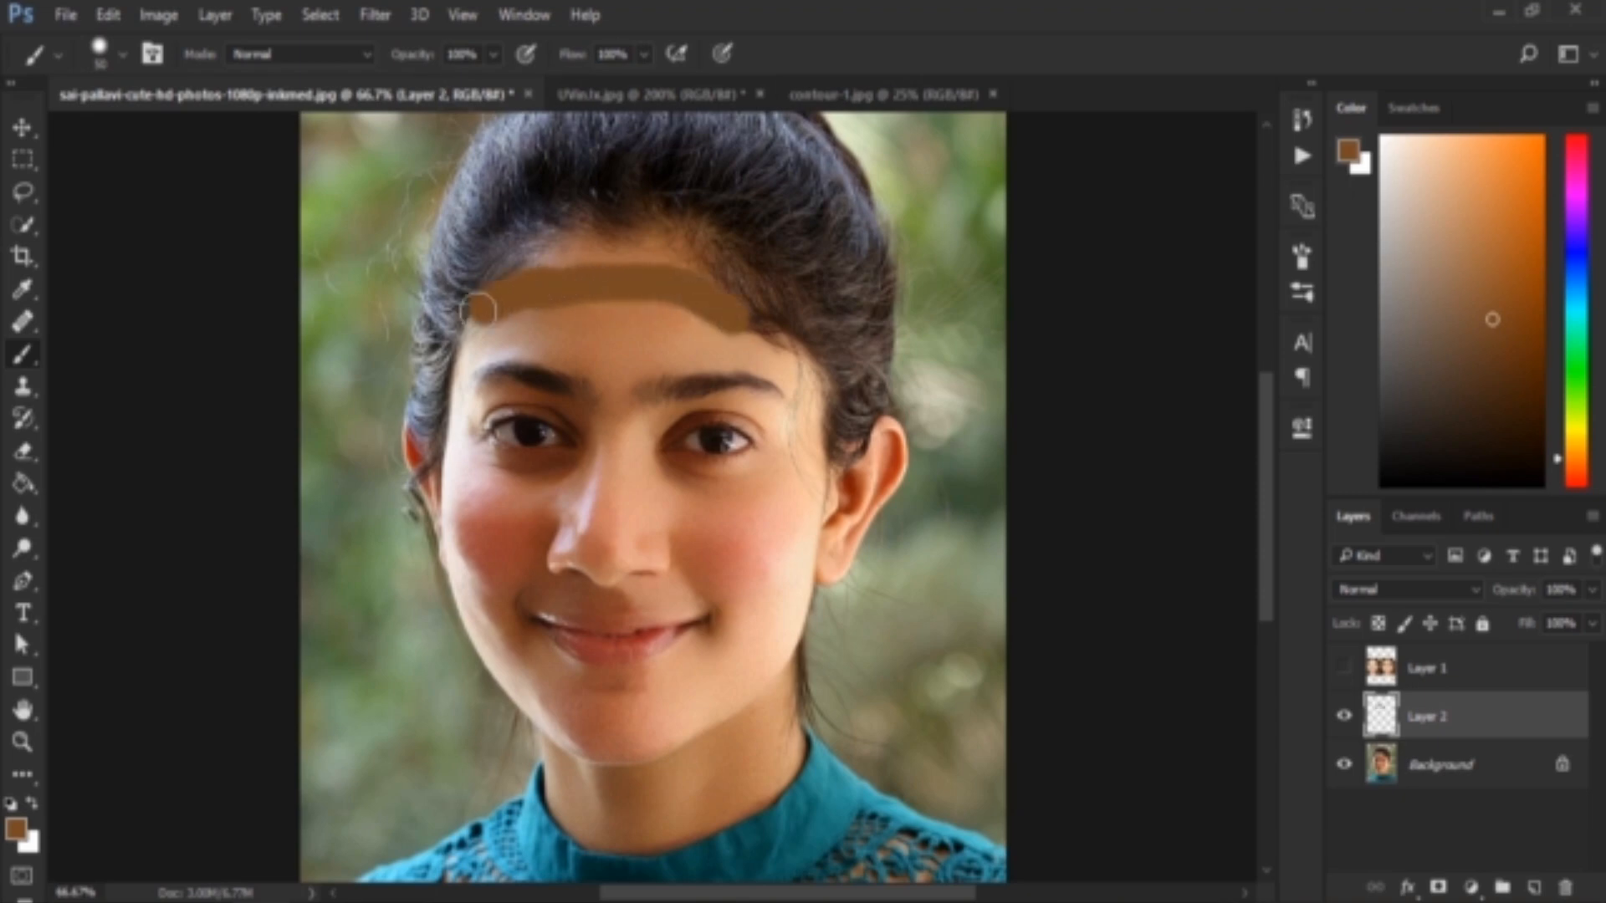
pyautogui.moveTo(530, 258)
pyautogui.mouseDown()
pyautogui.moveTo(645, 244)
pyautogui.moveTo(721, 269)
pyautogui.moveTo(595, 269)
pyautogui.moveTo(615, 283)
pyautogui.mouseUp()
pyautogui.moveTo(498, 323)
pyautogui.mouseDown()
pyautogui.moveTo(553, 317)
pyautogui.moveTo(500, 323)
pyautogui.moveTo(465, 360)
pyautogui.mouseUp()
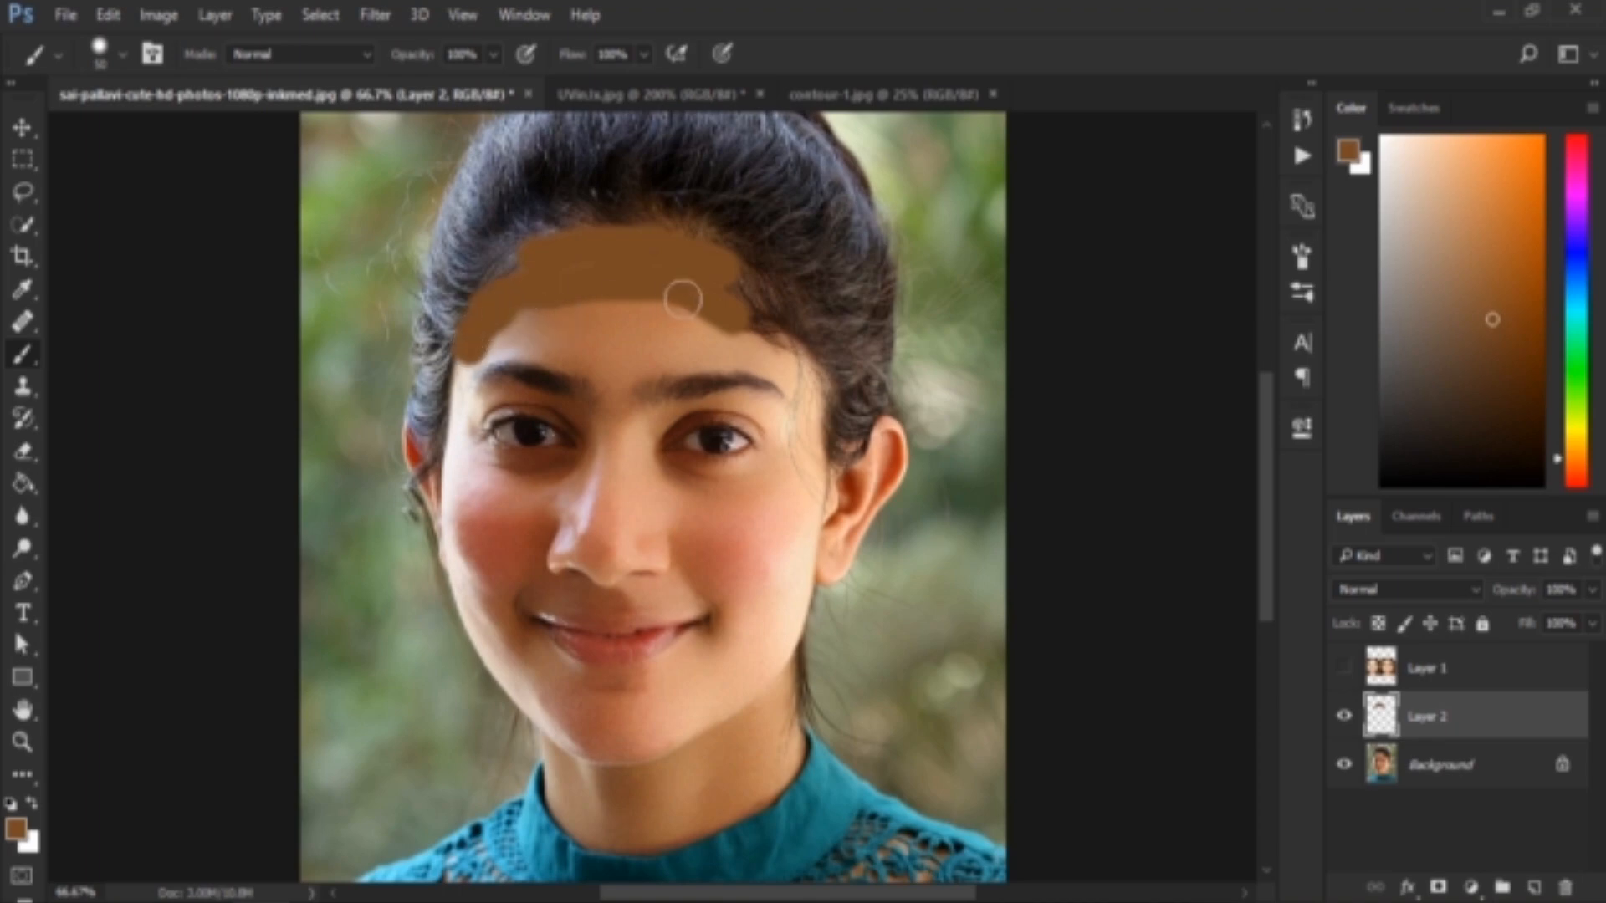
pyautogui.moveTo(763, 317); pyautogui.dragTo(775, 329)
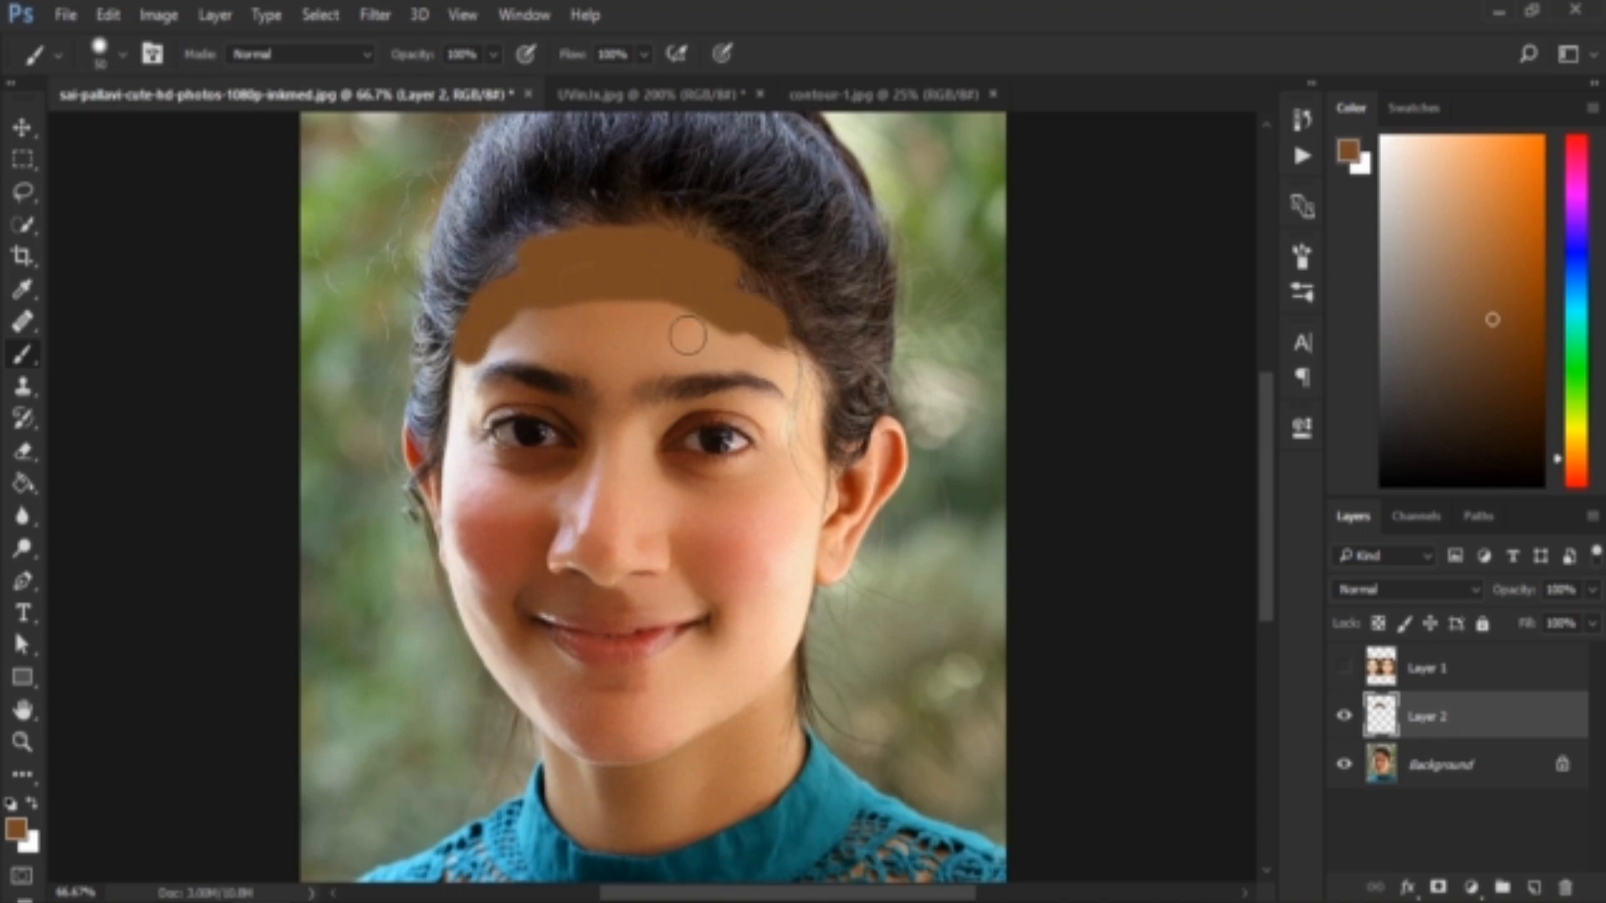
# Sample the cream highlight colour from the reference's forehead and paint an oval highlight on the middle of the portrait's forehead
pyautogui.click(1344, 669)
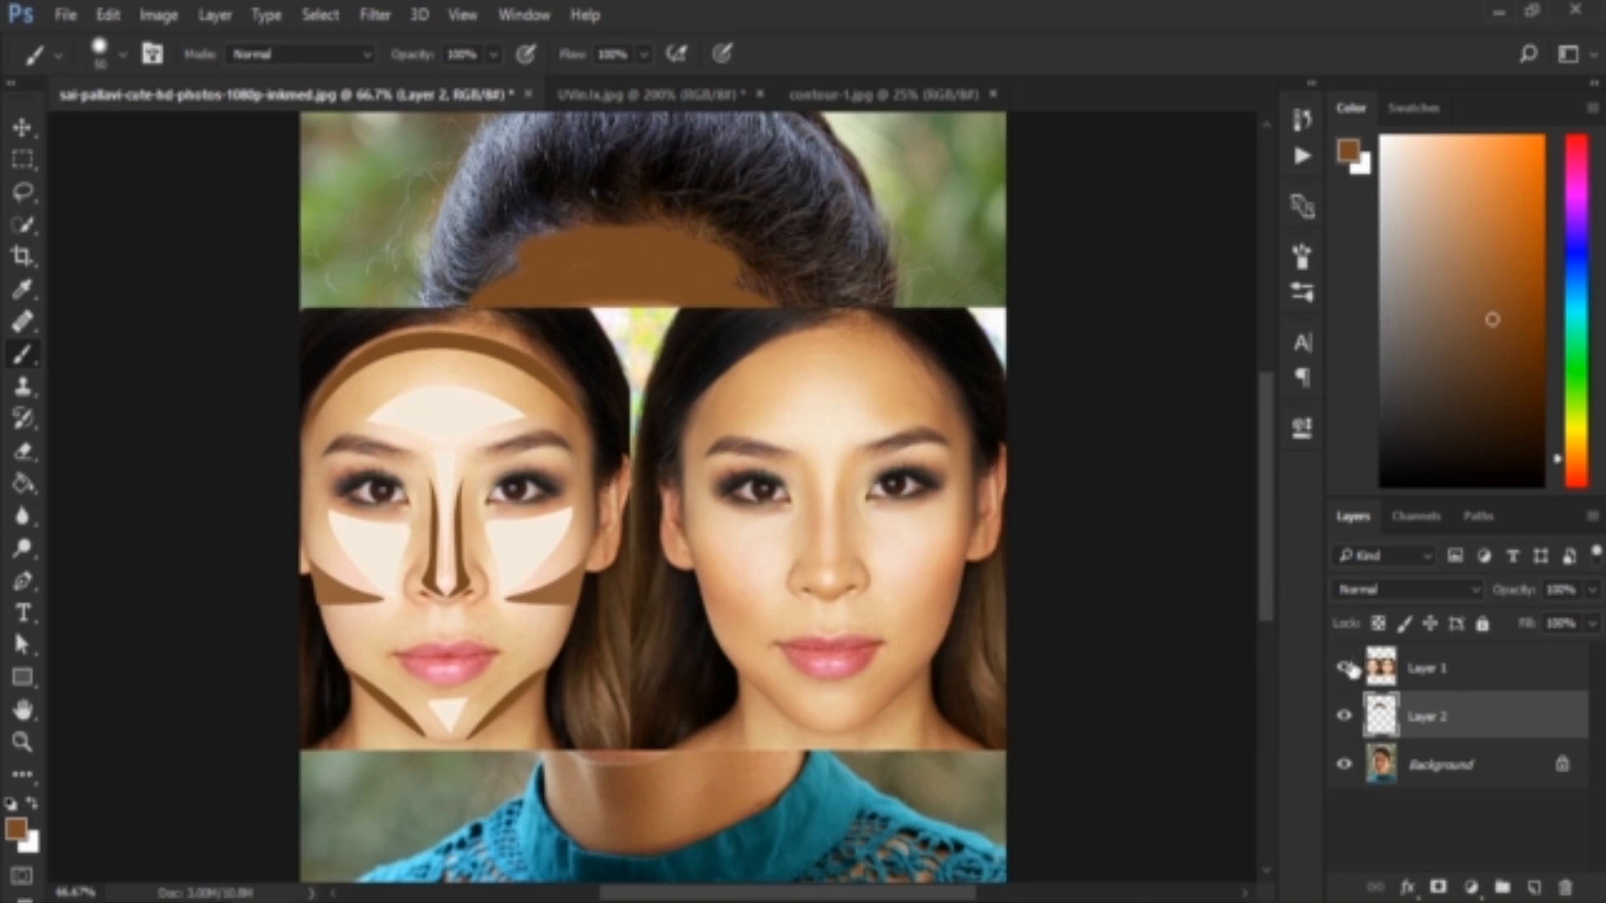
pyautogui.keyDown('alt'); pyautogui.click(459, 393); pyautogui.keyUp('alt')
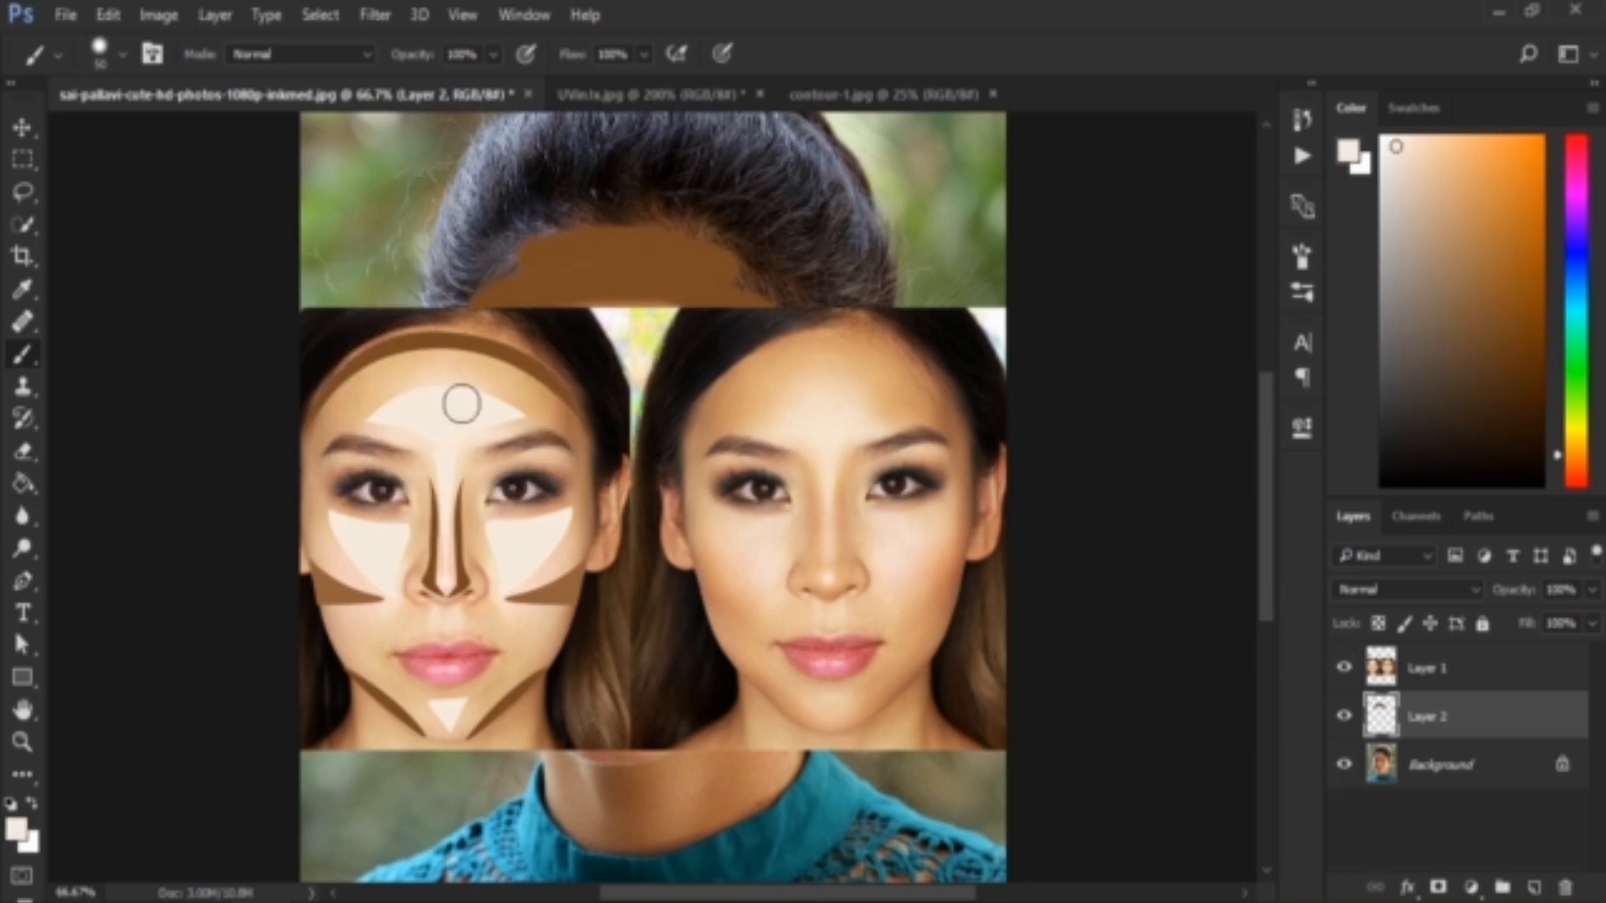
pyautogui.click(1345, 670)
pyautogui.moveTo(542, 349)
pyautogui.mouseDown()
pyautogui.moveTo(628, 333)
pyautogui.moveTo(687, 350)
pyautogui.moveTo(553, 357)
pyautogui.moveTo(683, 367)
pyautogui.moveTo(645, 359)
pyautogui.mouseUp()
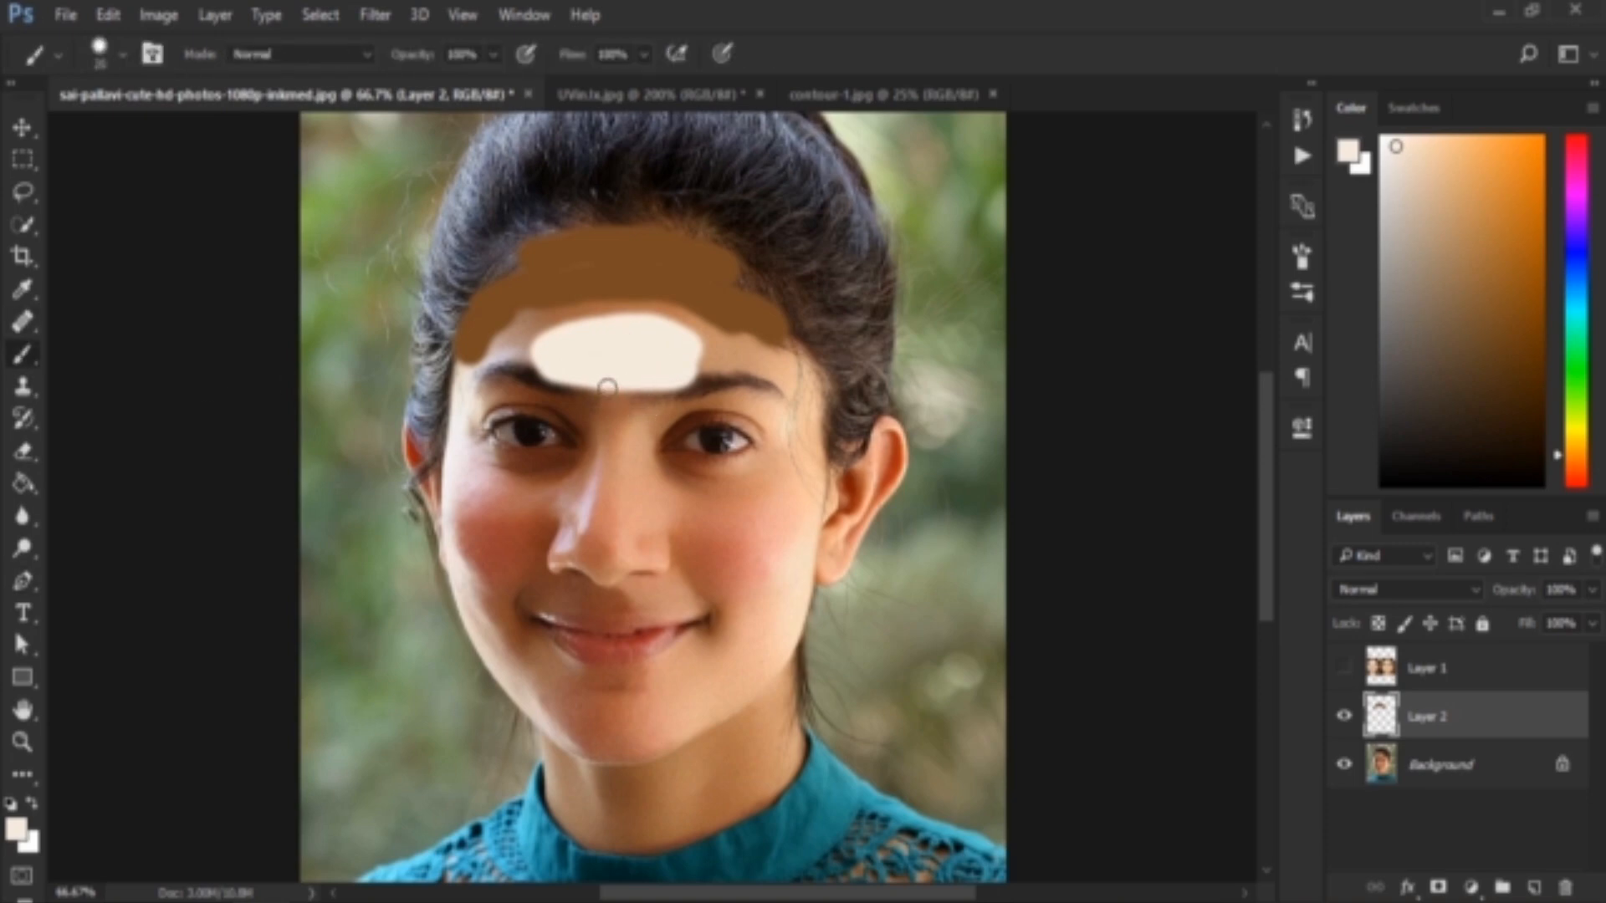
# Reduce the brush size and paint a thin cream highlight from the forehead down the bridge of the nose
pyautogui.press('[')
pyautogui.press('[')
pyautogui.press('[')
pyautogui.press('[')
pyautogui.press('[')
pyautogui.moveTo(619, 442)
pyautogui.mouseDown()
pyautogui.moveTo(605, 544)
pyautogui.moveTo(635, 391)
pyautogui.moveTo(615, 400)
pyautogui.mouseUp()
# Sample brown from the painted forehead, check the reference, and contour both sides and the tip of the nose with a size 25 brush
pyautogui.press(']')
pyautogui.press(']')
pyautogui.press(']')
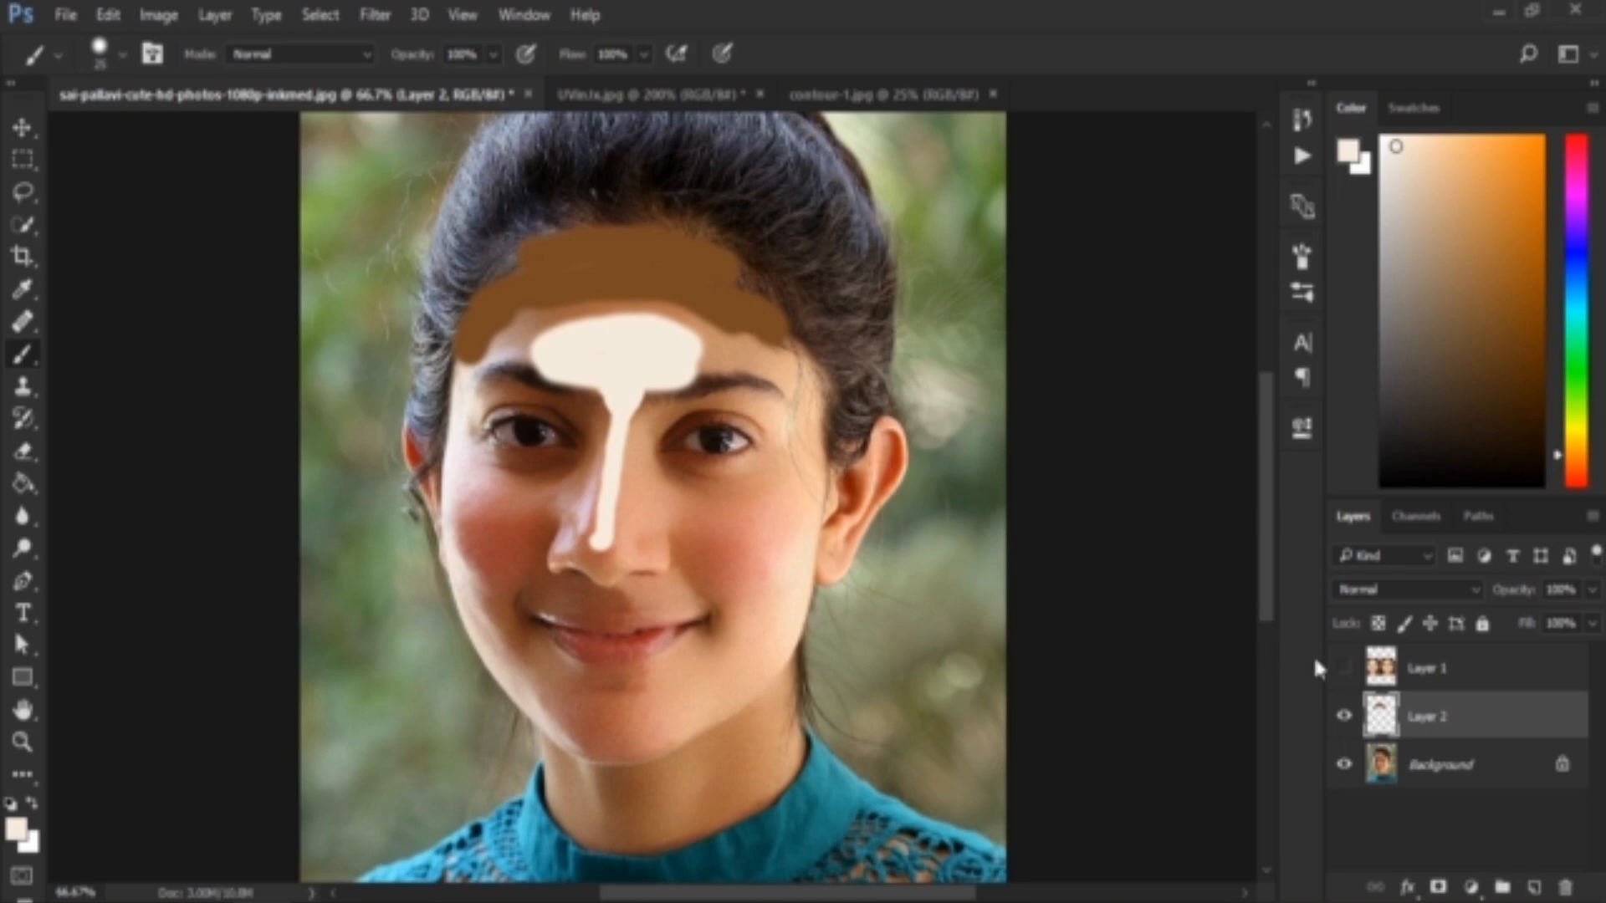
pyautogui.click(1343, 667)
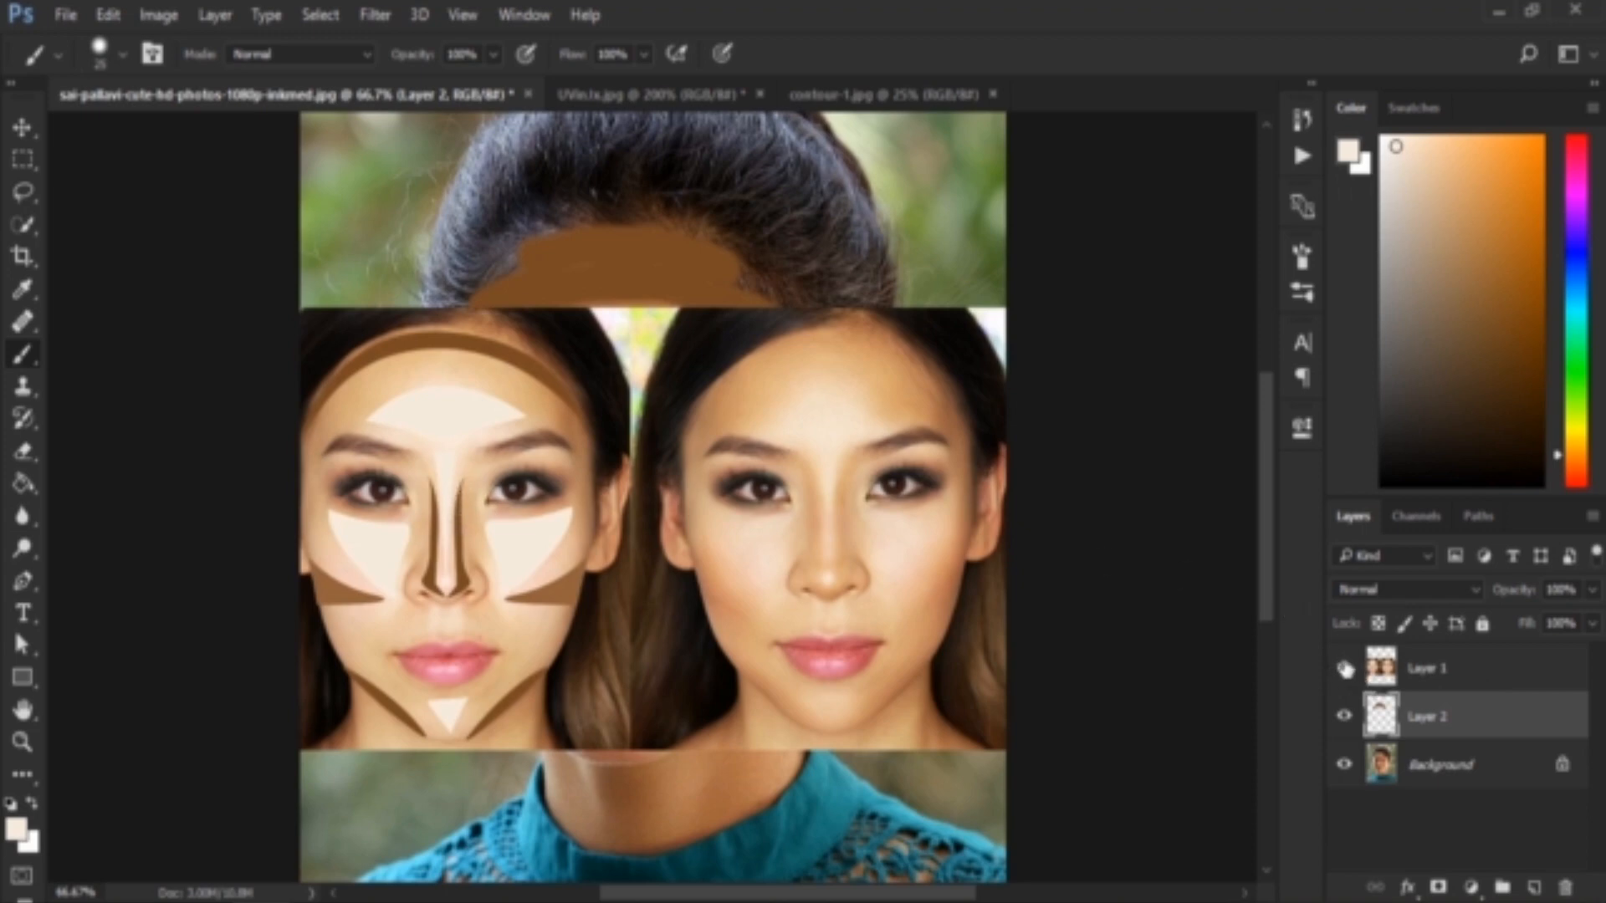
pyautogui.click(1344, 669)
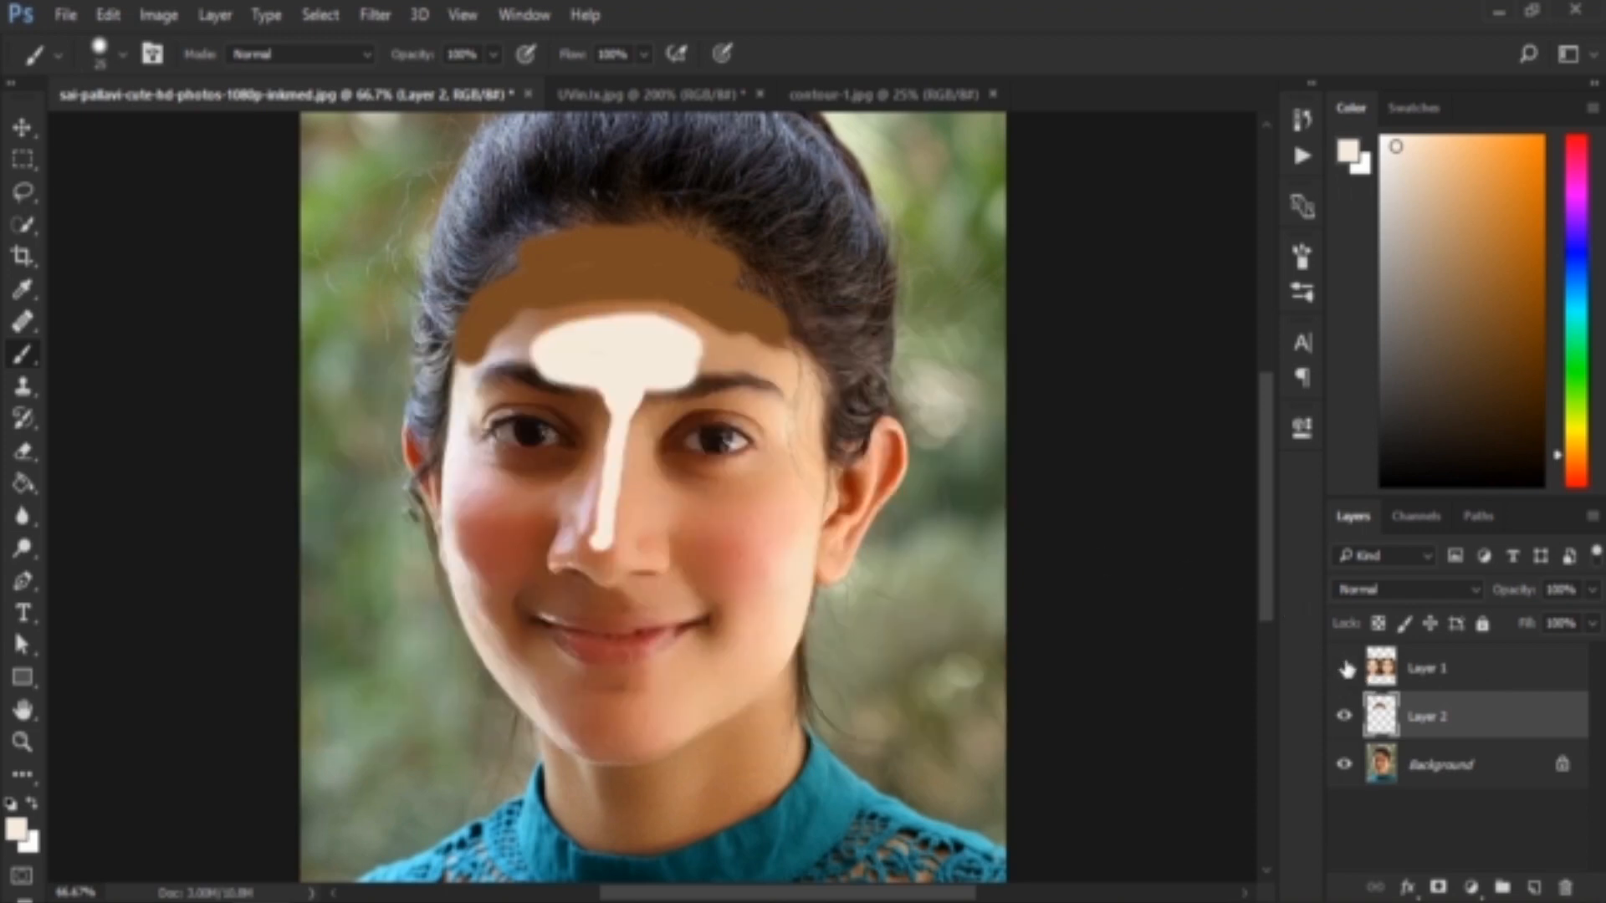
pyautogui.keyDown('alt'); pyautogui.click(654, 253); pyautogui.keyUp('alt')
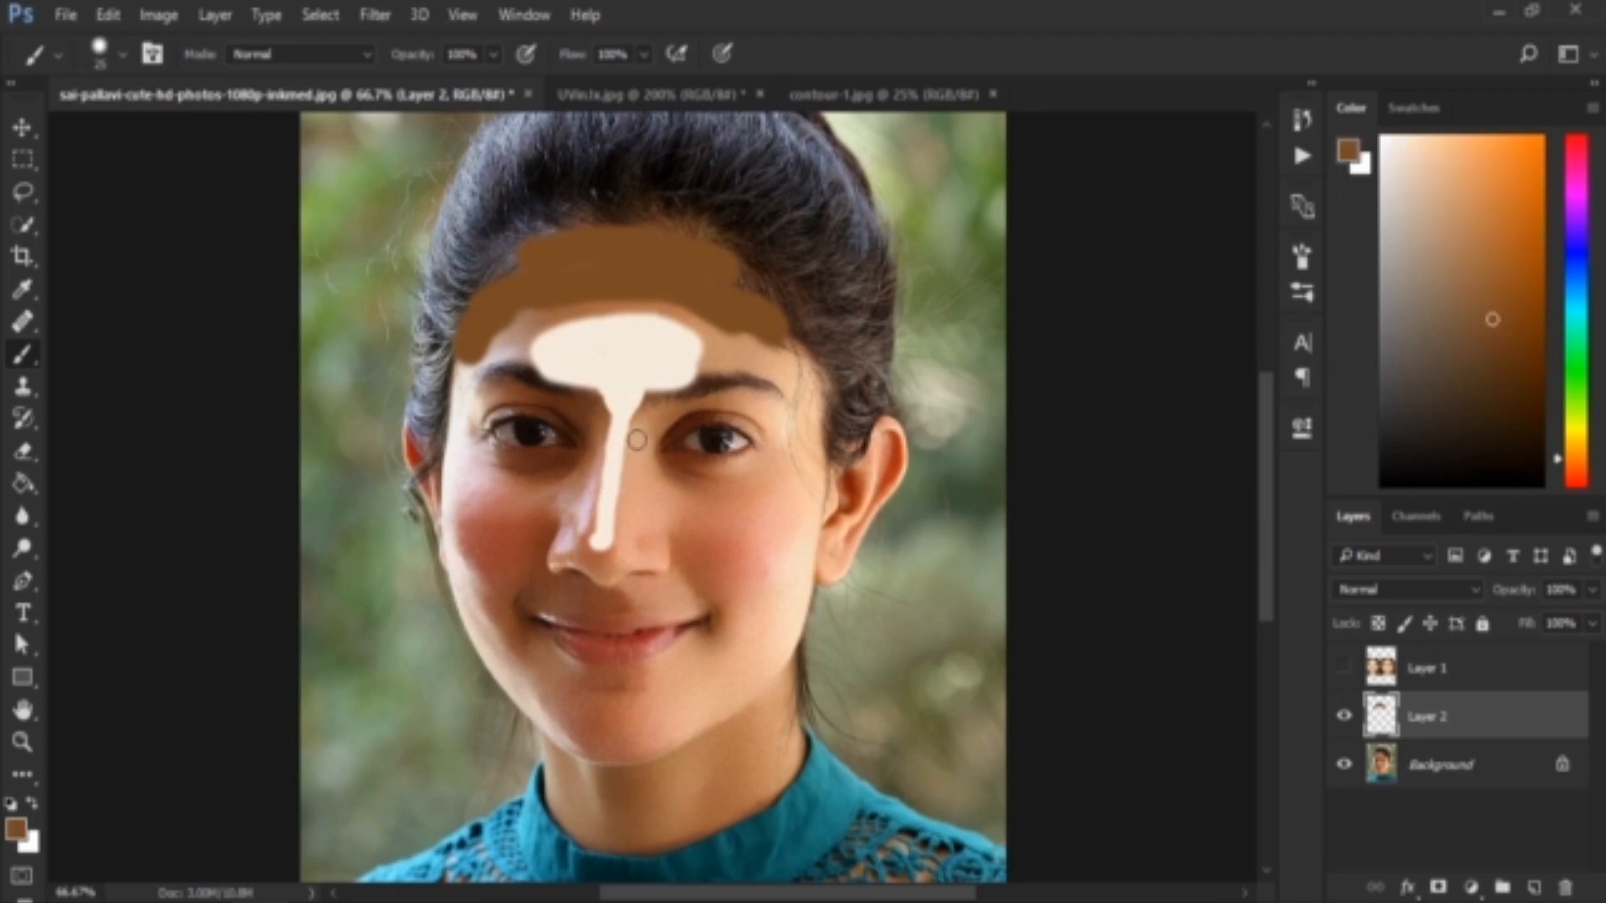
pyautogui.click(1343, 669)
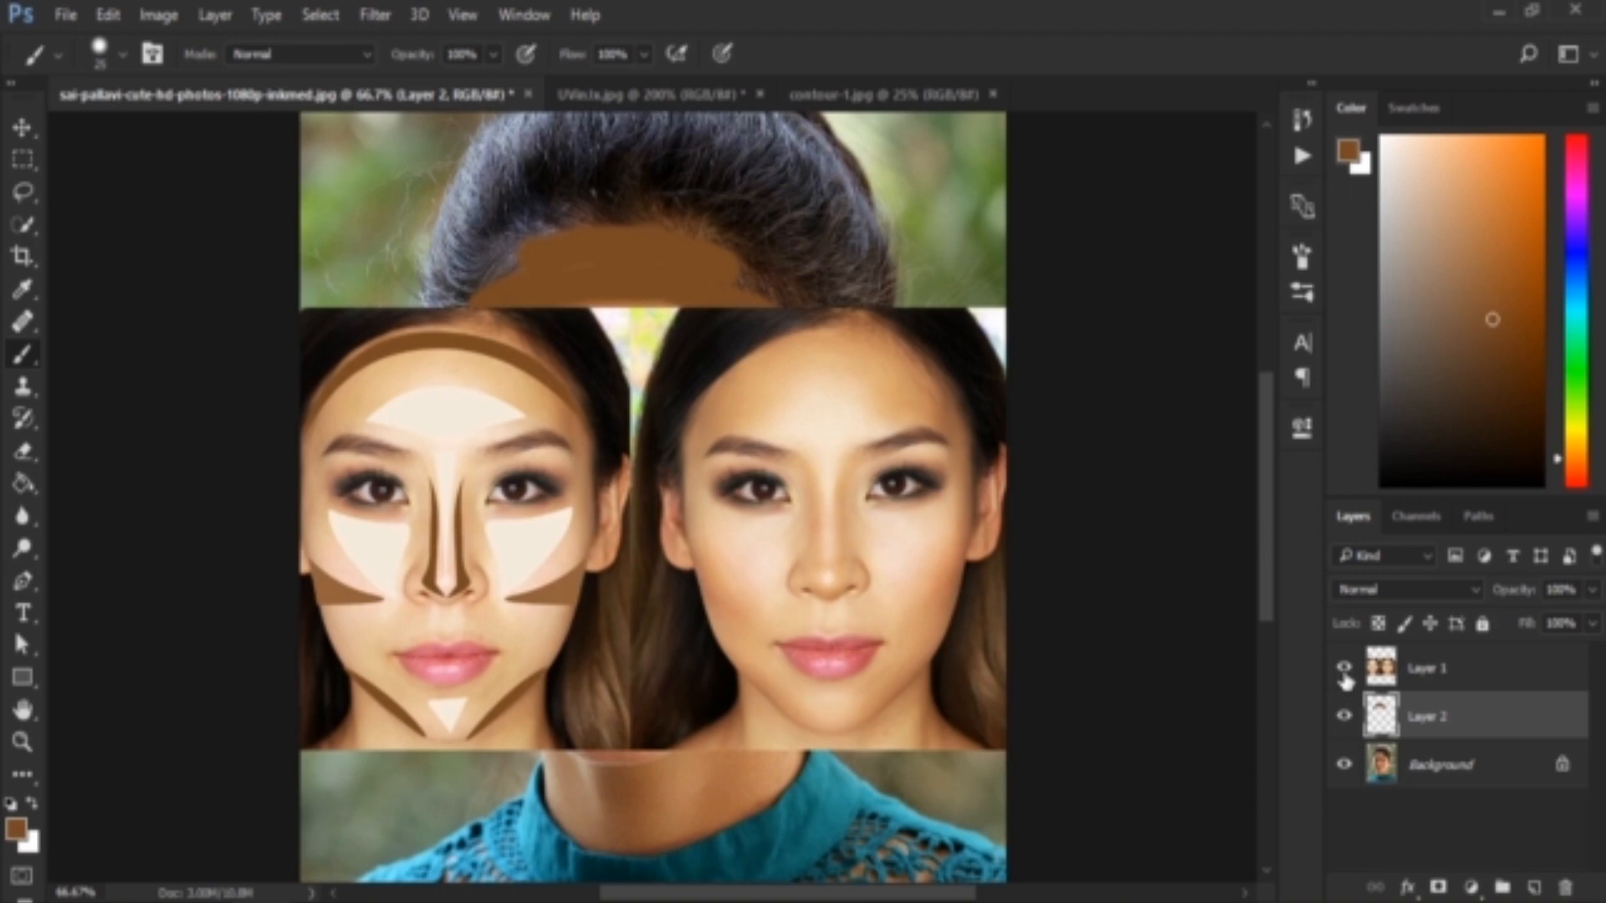
pyautogui.click(1343, 669)
pyautogui.moveTo(636, 426); pyautogui.dragTo(614, 567)
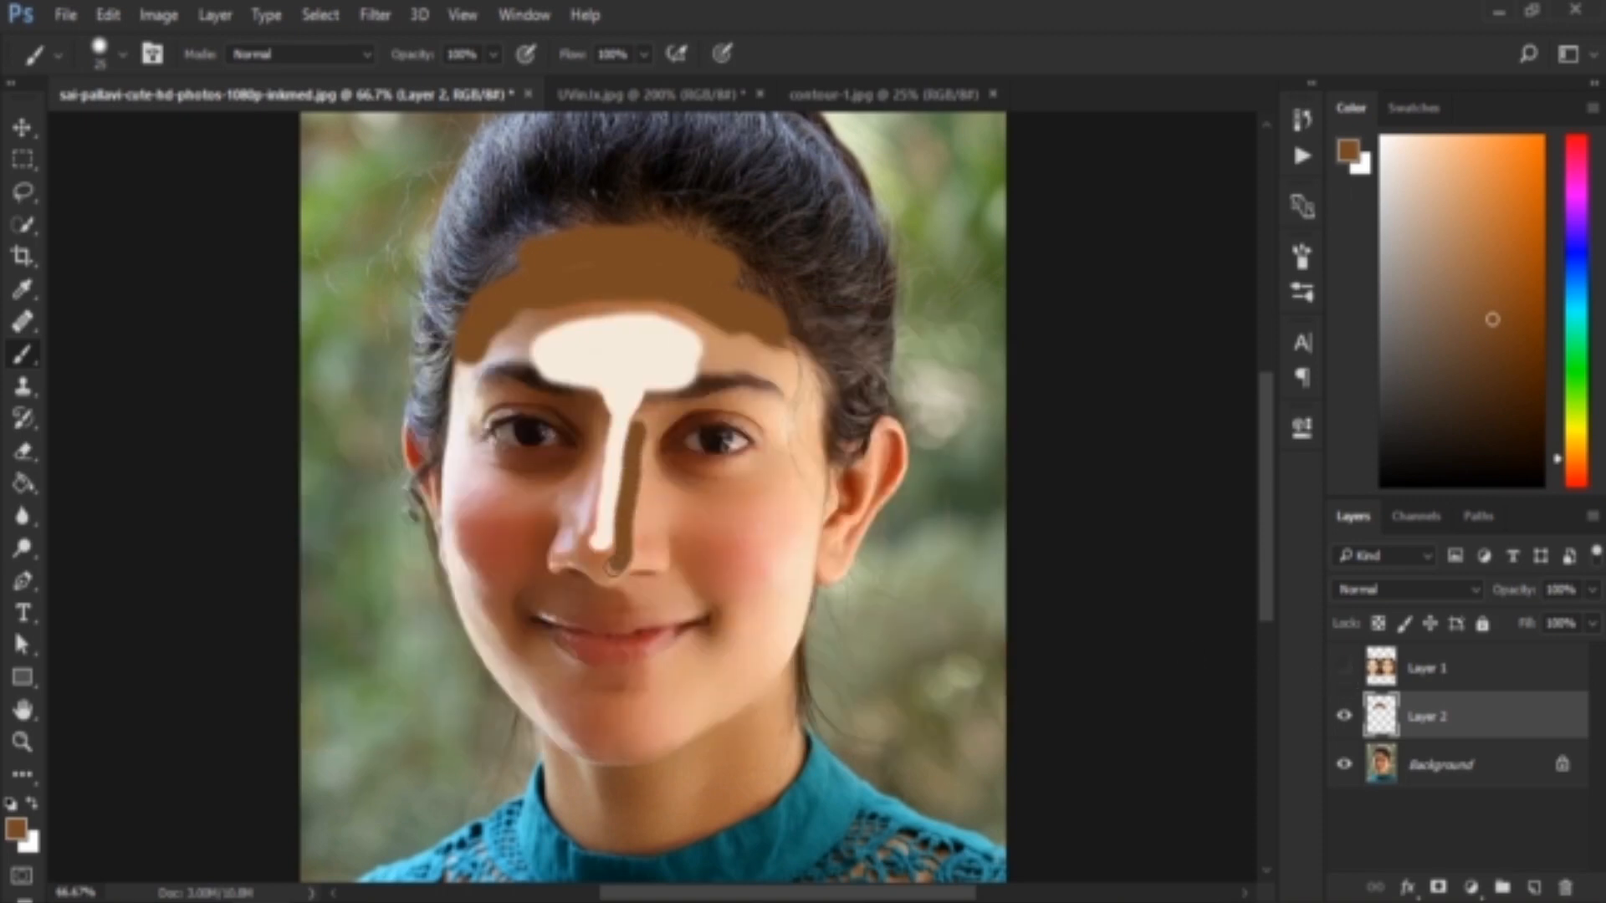
pyautogui.moveTo(595, 434)
pyautogui.mouseDown()
pyautogui.moveTo(583, 535)
pyautogui.moveTo(610, 568)
pyautogui.mouseUp()
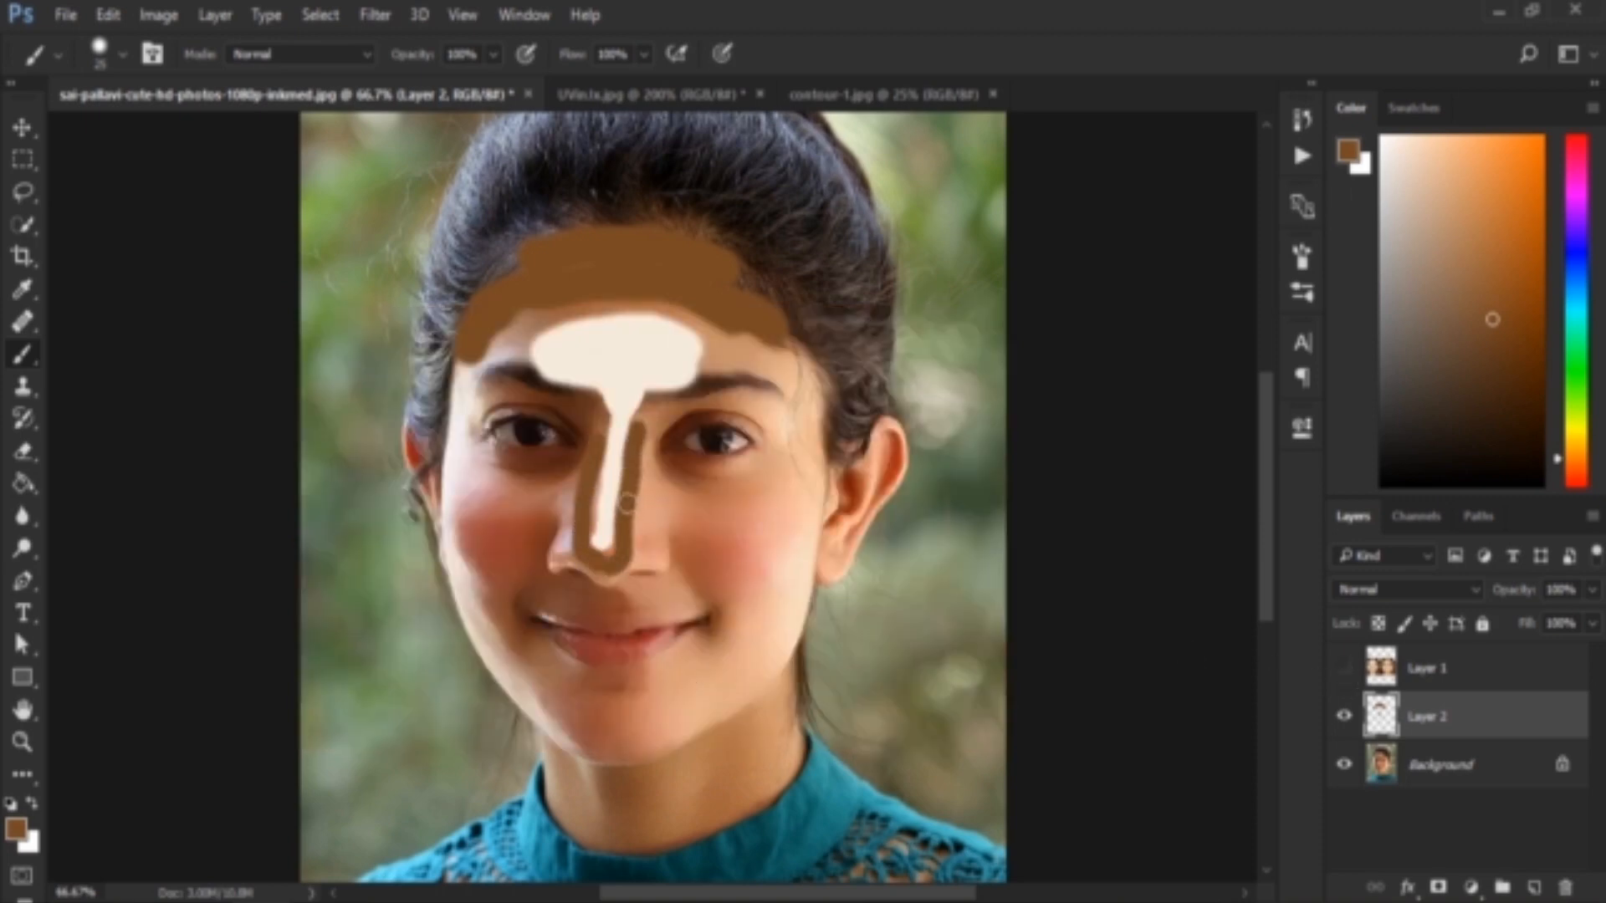
# Check the reference, sample the cream colour, and fill the areas under both eyes and on both cheeks with a size 40 brush
pyautogui.click(1344, 669)
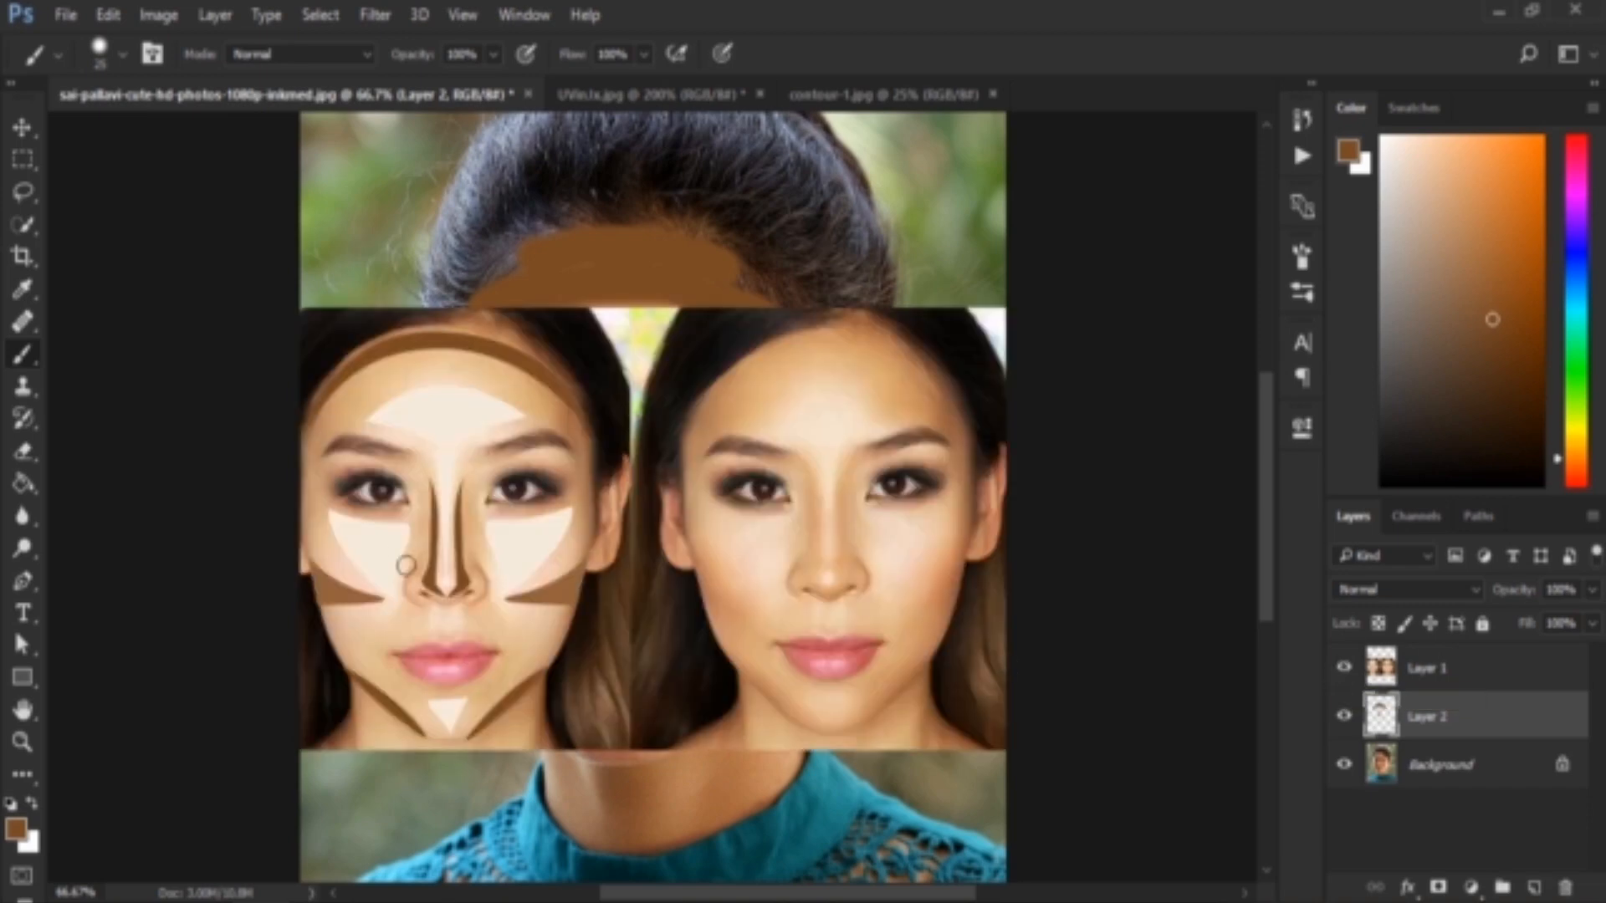
pyautogui.click(1343, 672)
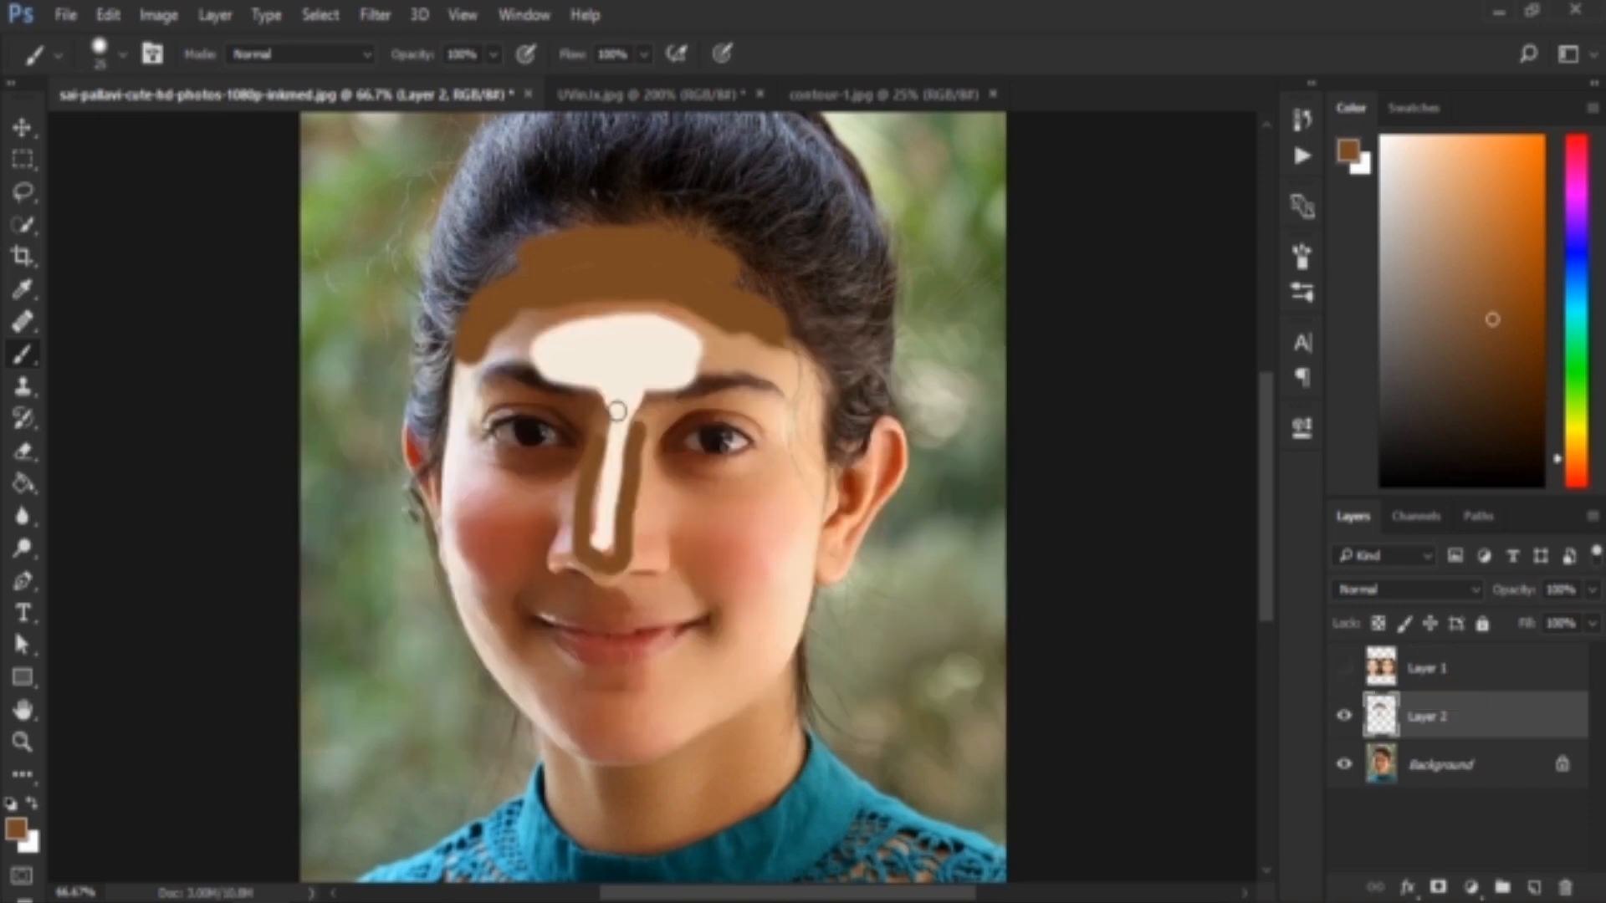
pyautogui.keyDown('alt'); pyautogui.click(627, 341); pyautogui.keyUp('alt')
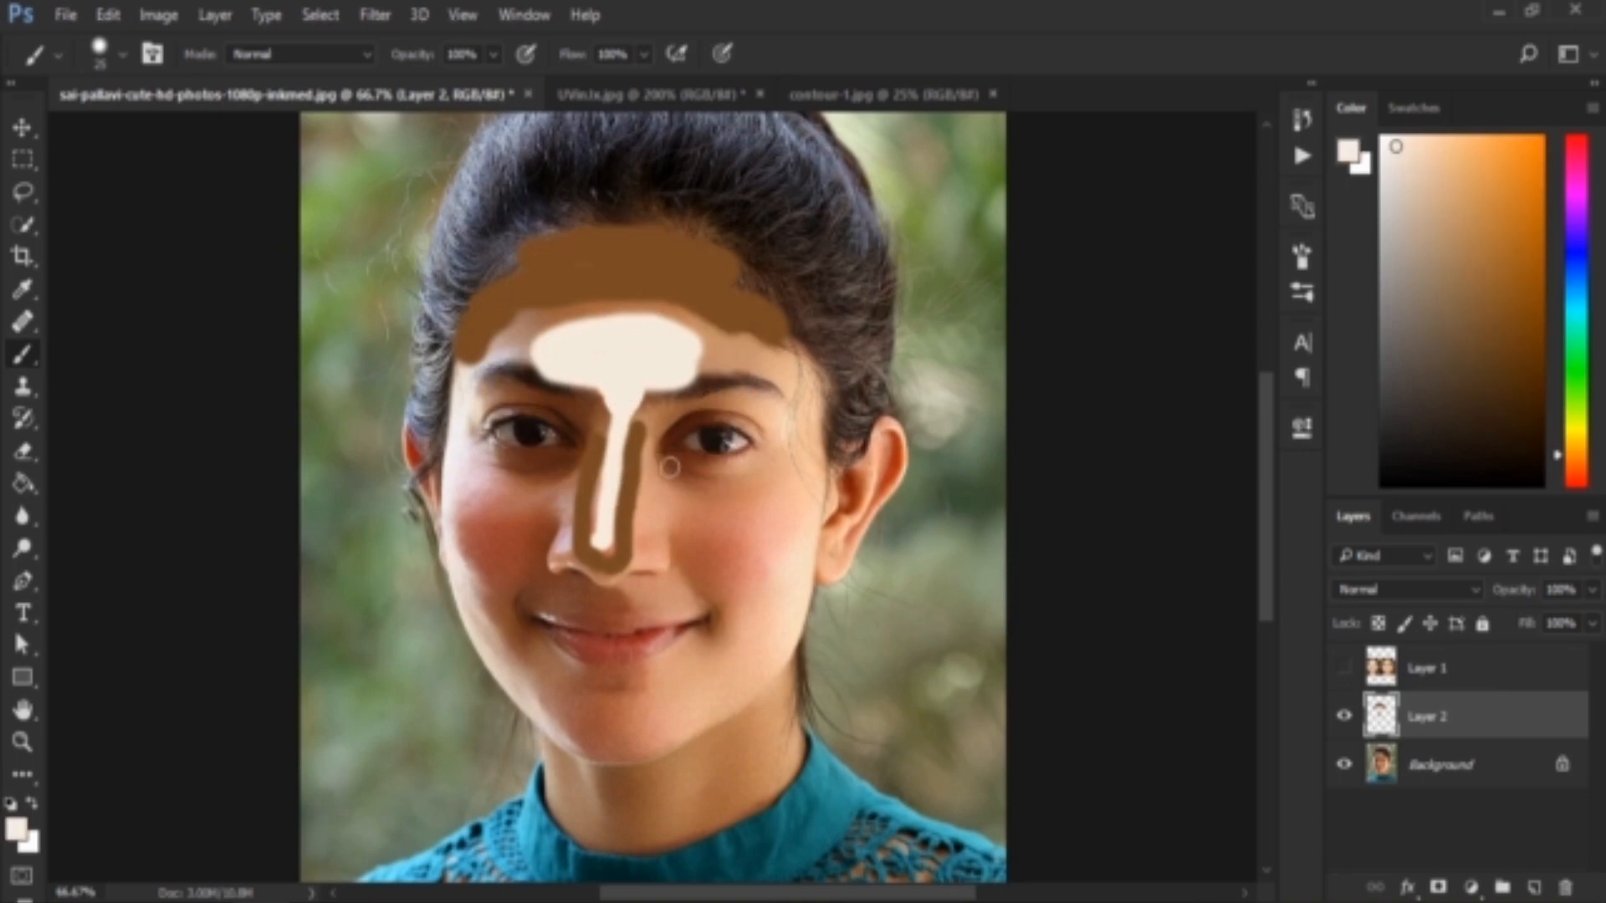
pyautogui.moveTo(670, 468)
pyautogui.mouseDown()
pyautogui.moveTo(743, 478)
pyautogui.moveTo(789, 454)
pyautogui.moveTo(755, 566)
pyautogui.moveTo(711, 593)
pyautogui.moveTo(664, 468)
pyautogui.moveTo(686, 464)
pyautogui.moveTo(705, 529)
pyautogui.moveTo(692, 549)
pyautogui.moveTo(716, 489)
pyautogui.moveTo(775, 480)
pyautogui.moveTo(723, 505)
pyautogui.moveTo(767, 508)
pyautogui.moveTo(718, 569)
pyautogui.mouseUp()
pyautogui.hotkey('ctrl', 'z')
pyautogui.press(']')
pyautogui.press(']')
pyautogui.moveTo(478, 452)
pyautogui.mouseDown()
pyautogui.moveTo(561, 475)
pyautogui.moveTo(555, 516)
pyautogui.moveTo(471, 547)
pyautogui.moveTo(465, 472)
pyautogui.moveTo(546, 492)
pyautogui.moveTo(489, 506)
pyautogui.moveTo(536, 548)
pyautogui.mouseUp()
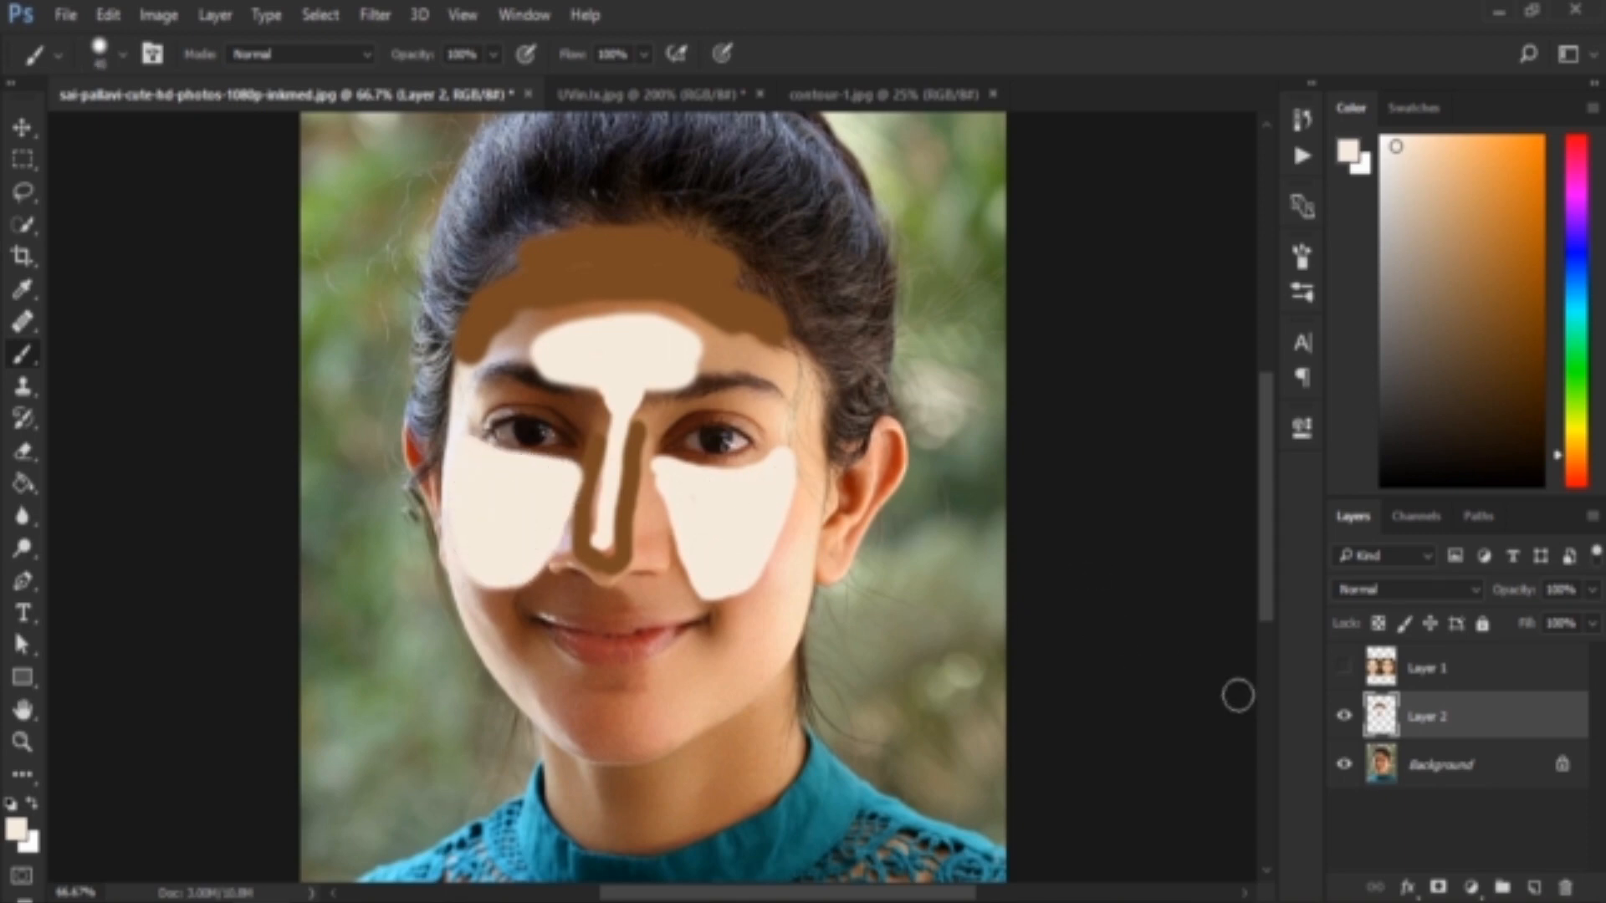
# Check the reference, sample brown from the nose contour, and paint contour strokes along both sides of the jawline
pyautogui.click(1344, 668)
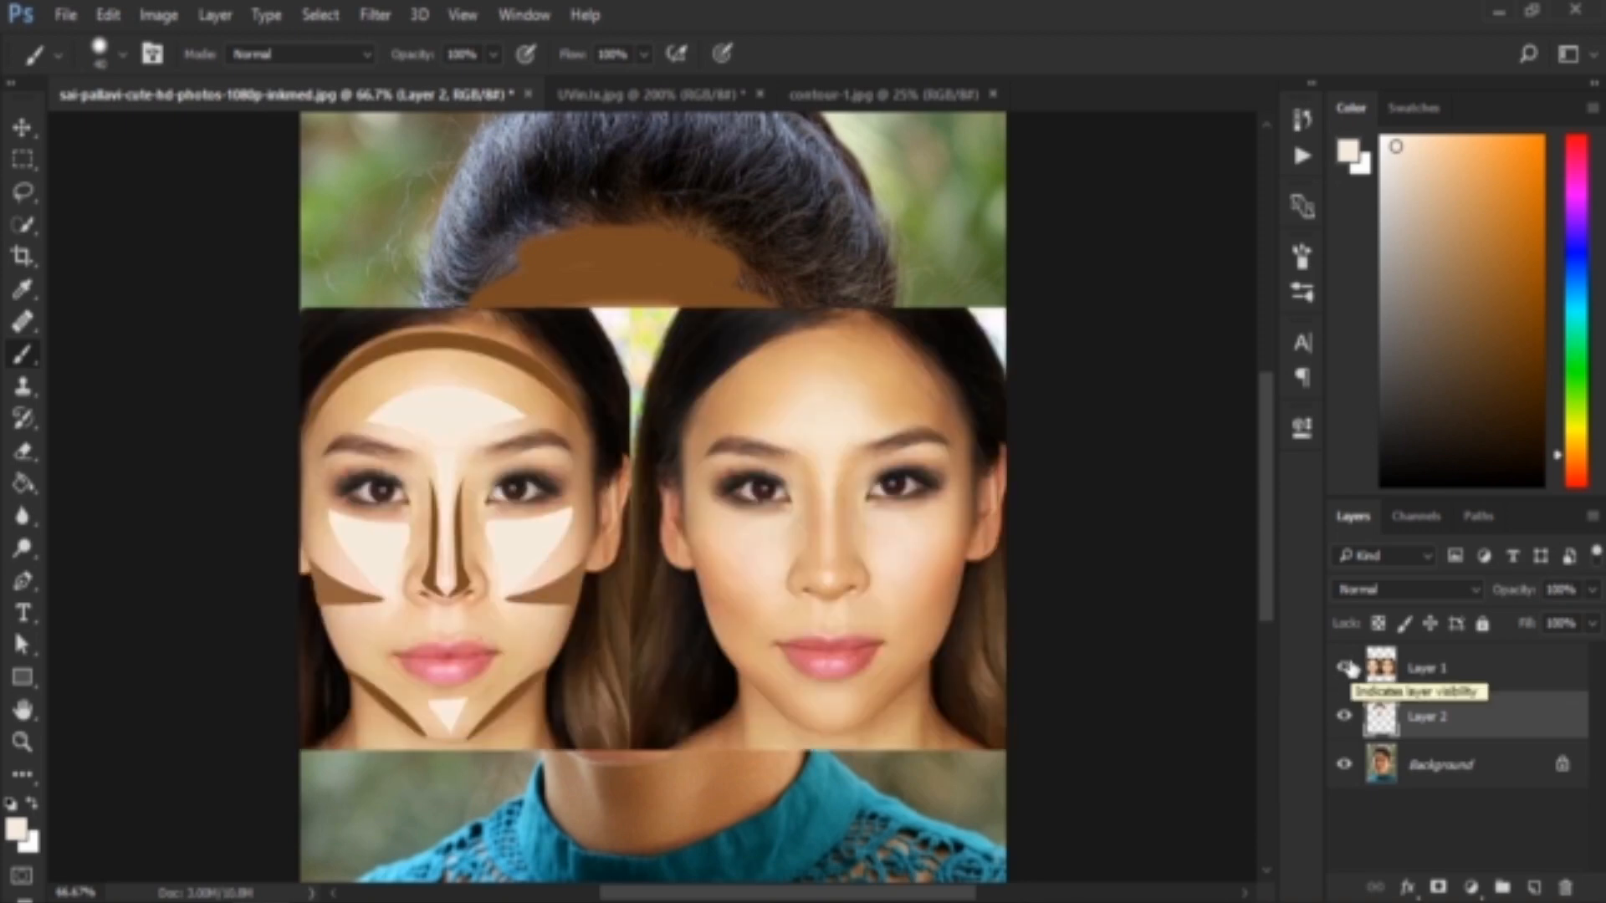
pyautogui.click(1345, 668)
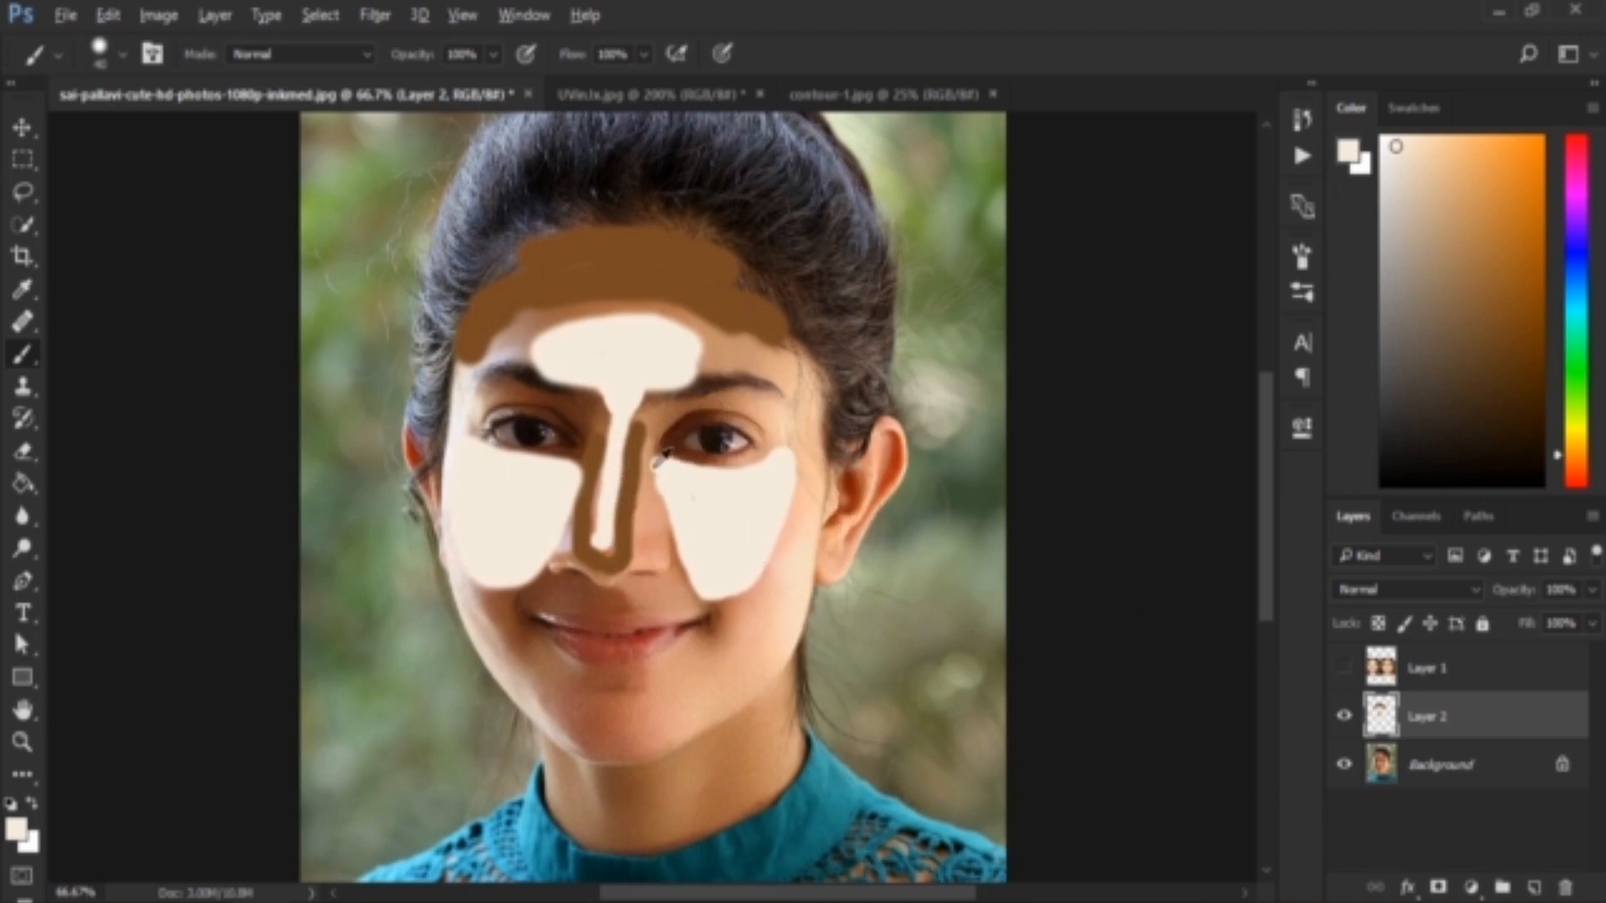
pyautogui.keyDown('alt'); pyautogui.click(640, 446); pyautogui.keyUp('alt')
pyautogui.moveTo(805, 526)
pyautogui.mouseDown()
pyautogui.moveTo(776, 642)
pyautogui.moveTo(703, 708)
pyautogui.mouseUp()
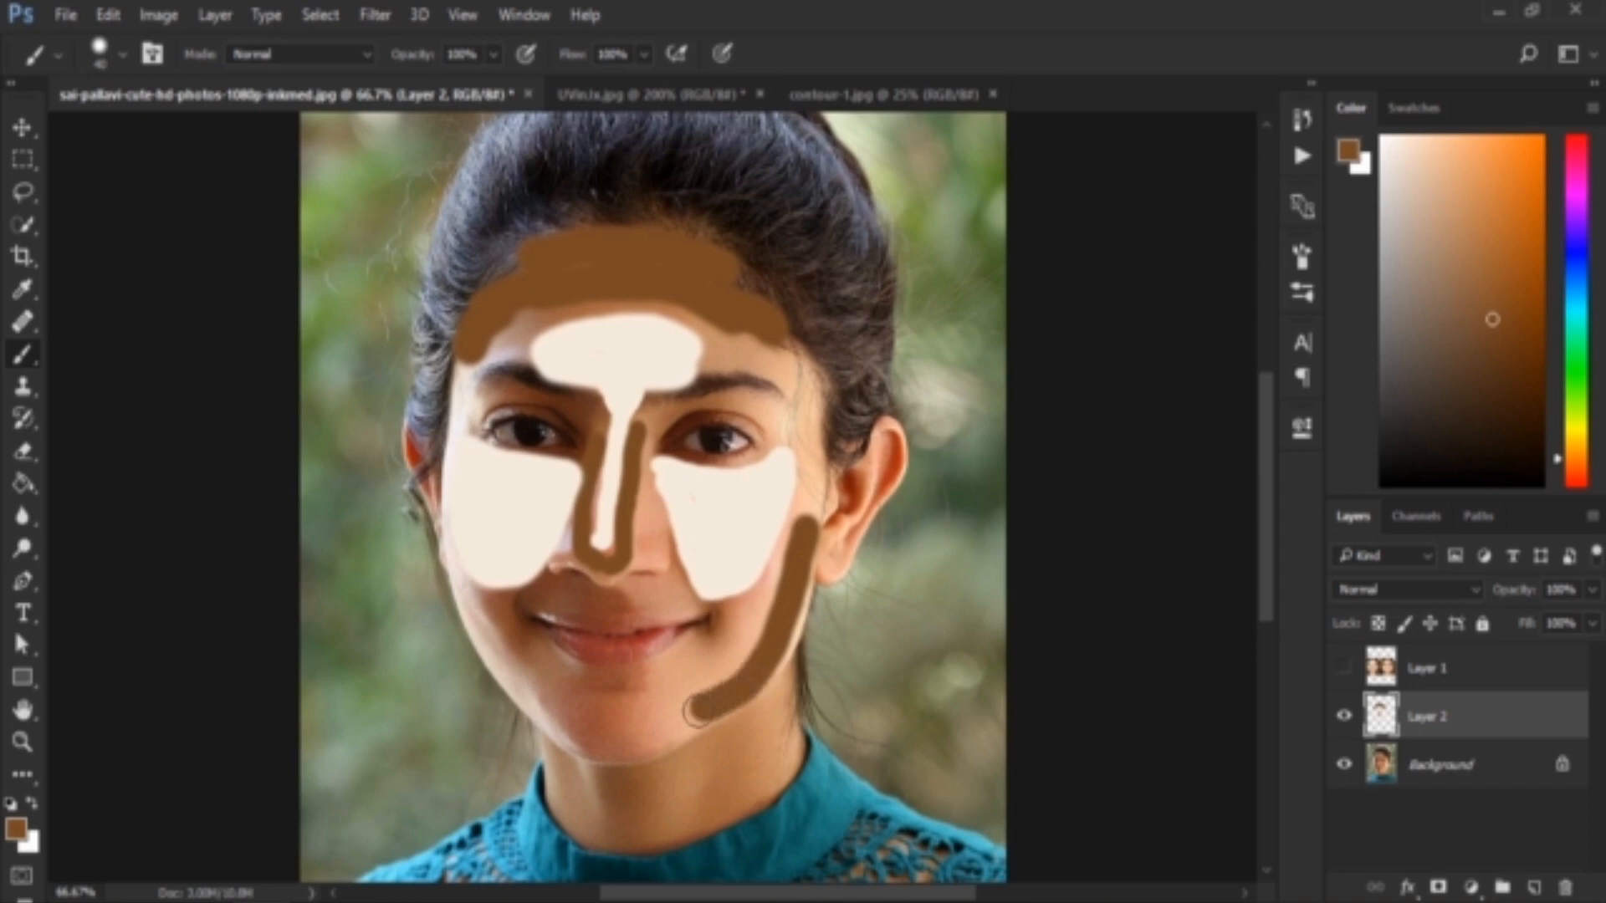
pyautogui.moveTo(455, 575)
pyautogui.mouseDown()
pyautogui.moveTo(492, 653)
pyautogui.moveTo(577, 718)
pyautogui.mouseUp()
# Paint a cream highlight on the chin and widen the brown jaw contours up to the lower cheeks on both sides
pyautogui.keyDown('alt'); pyautogui.click(735, 466); pyautogui.keyUp('alt')
pyautogui.moveTo(623, 653)
pyautogui.mouseDown()
pyautogui.moveTo(591, 742)
pyautogui.moveTo(658, 741)
pyautogui.moveTo(629, 671)
pyautogui.moveTo(619, 703)
pyautogui.mouseUp()
pyautogui.keyDown('alt'); pyautogui.click(735, 688); pyautogui.keyUp('alt')
pyautogui.moveTo(781, 559); pyautogui.dragTo(706, 683)
pyautogui.moveTo(460, 588); pyautogui.dragTo(584, 694)
pyautogui.moveTo(744, 609)
pyautogui.mouseDown()
pyautogui.moveTo(684, 686)
pyautogui.moveTo(741, 709)
pyautogui.mouseUp()
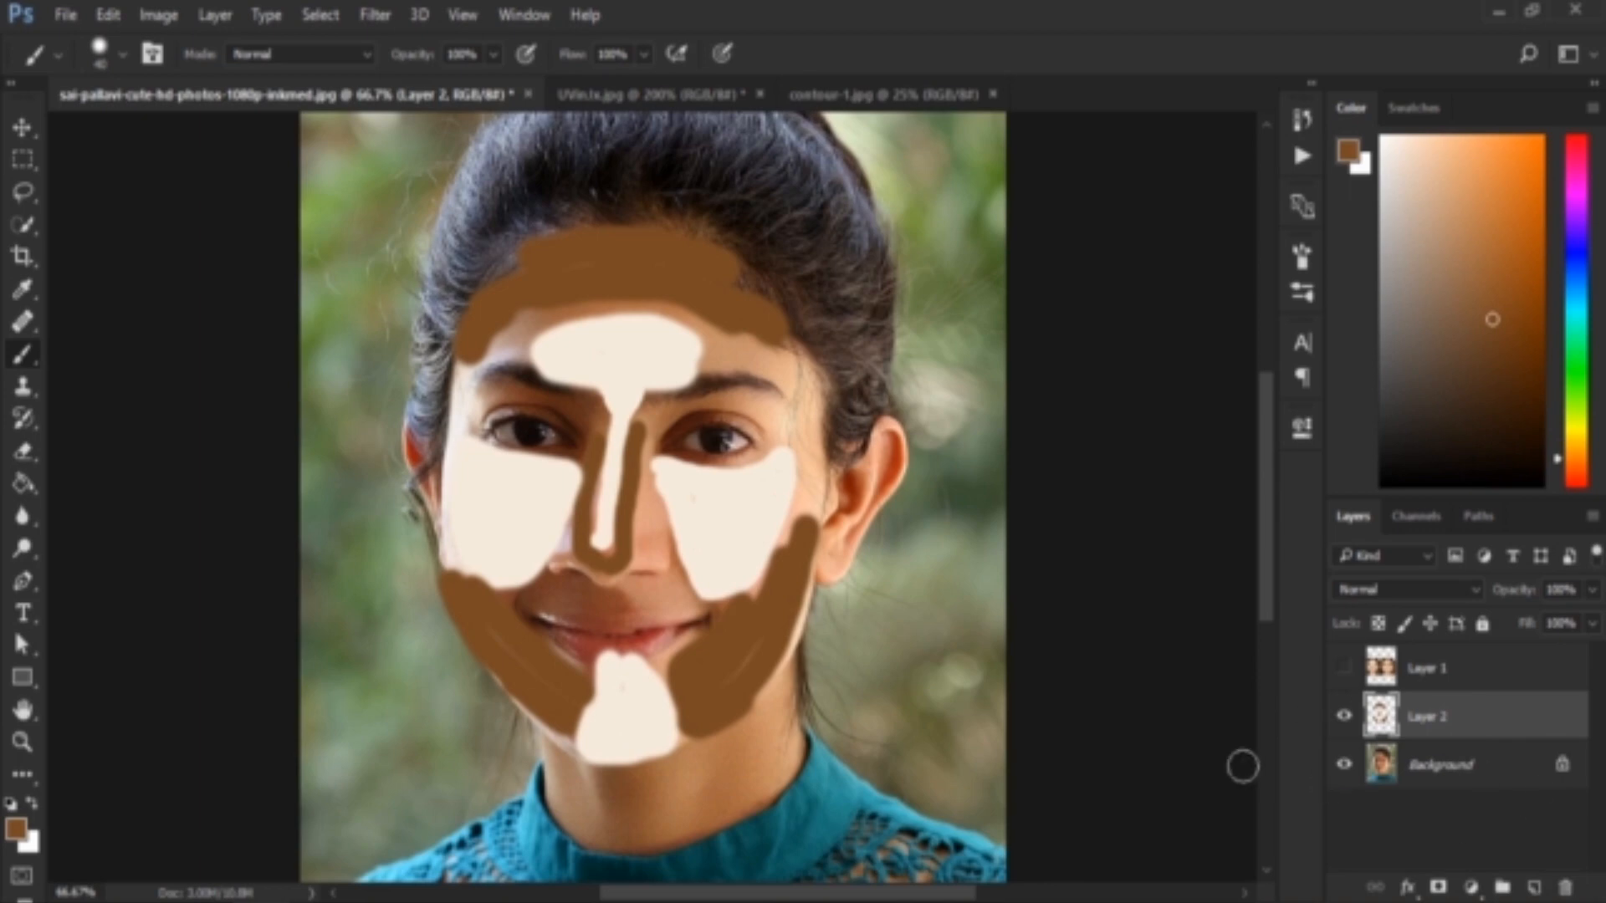
# Set Layer 2's blending mode to Hard Light
pyautogui.click(1391, 589)
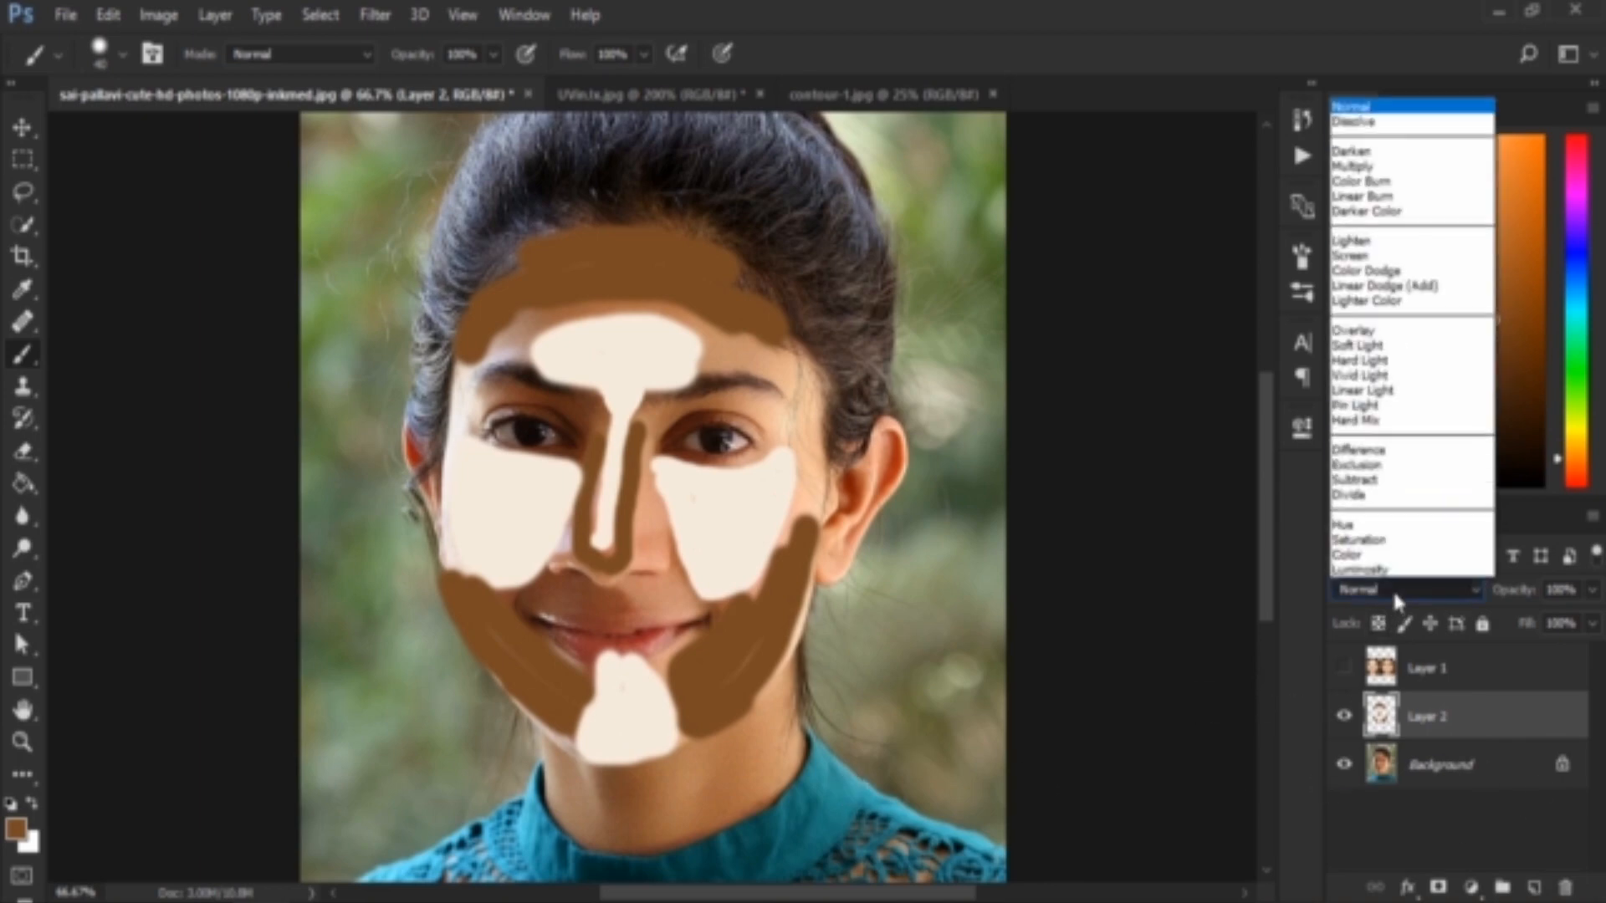
pyautogui.click(1382, 361)
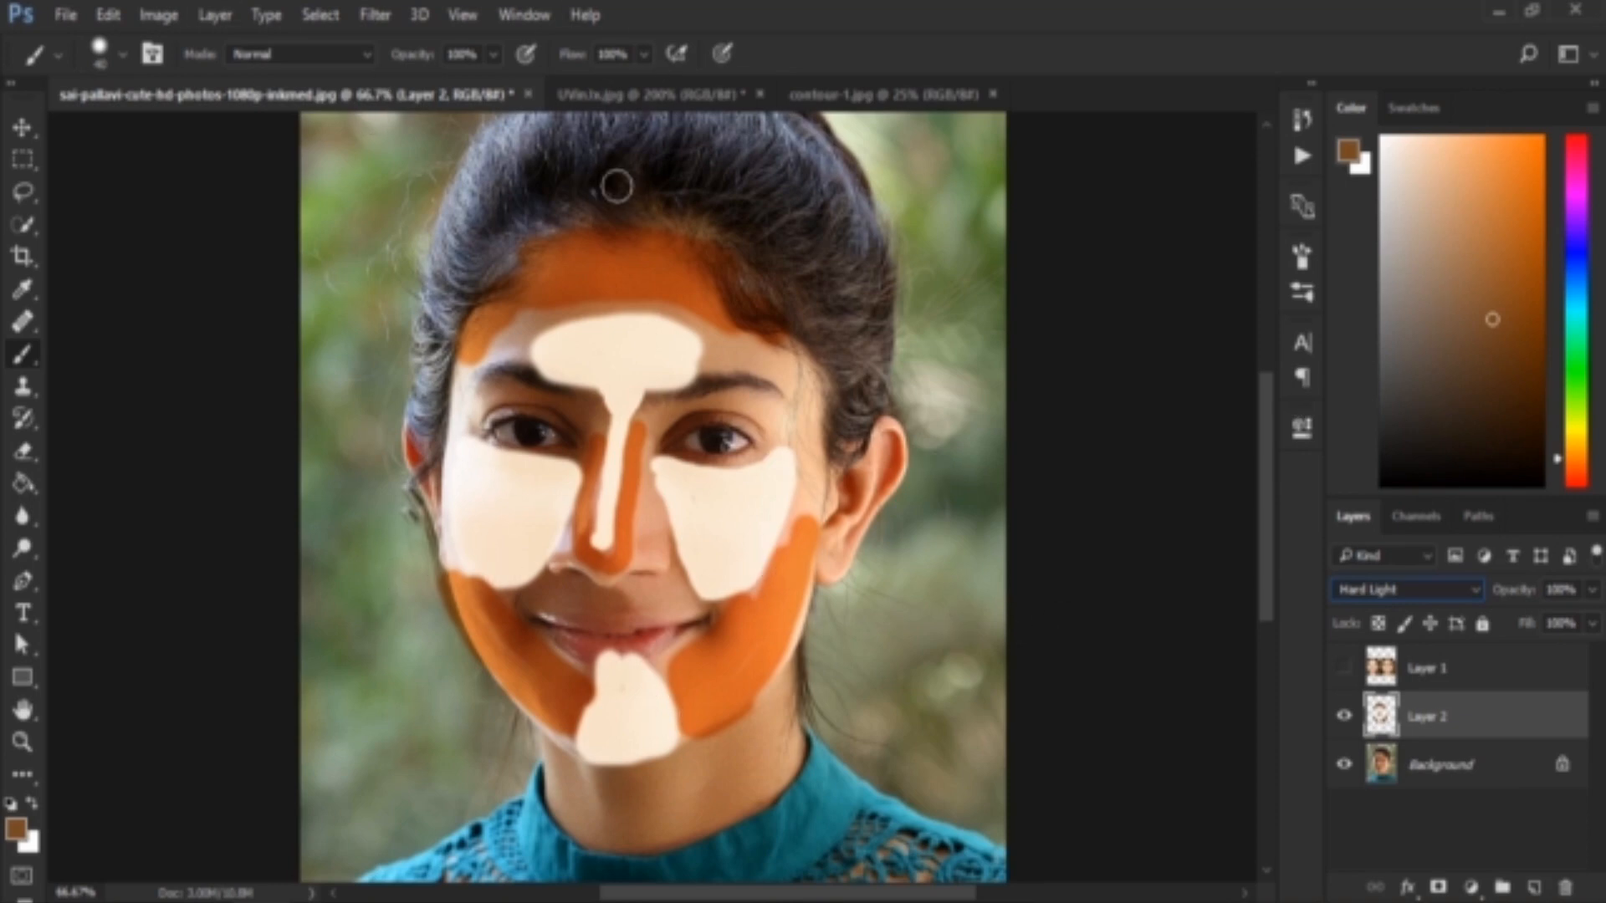
# Convert Layer 2 to a smart object and soften its painted areas with a Gaussian Blur, increasing the radius for smoother blending
pyautogui.rightClick(1542, 735)
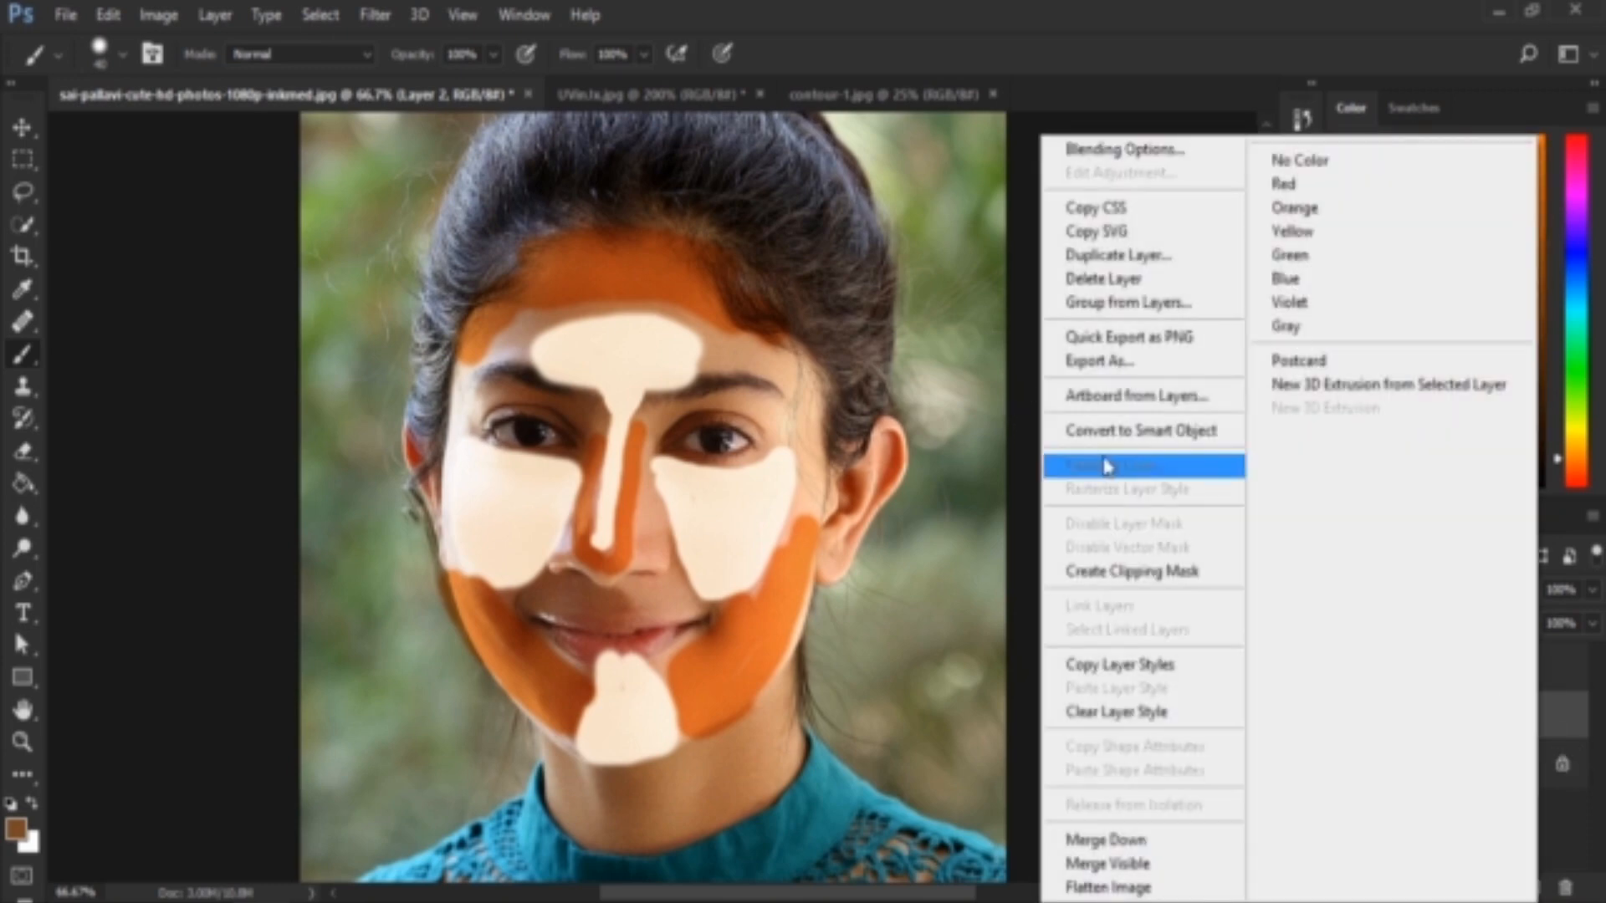
pyautogui.click(1163, 428)
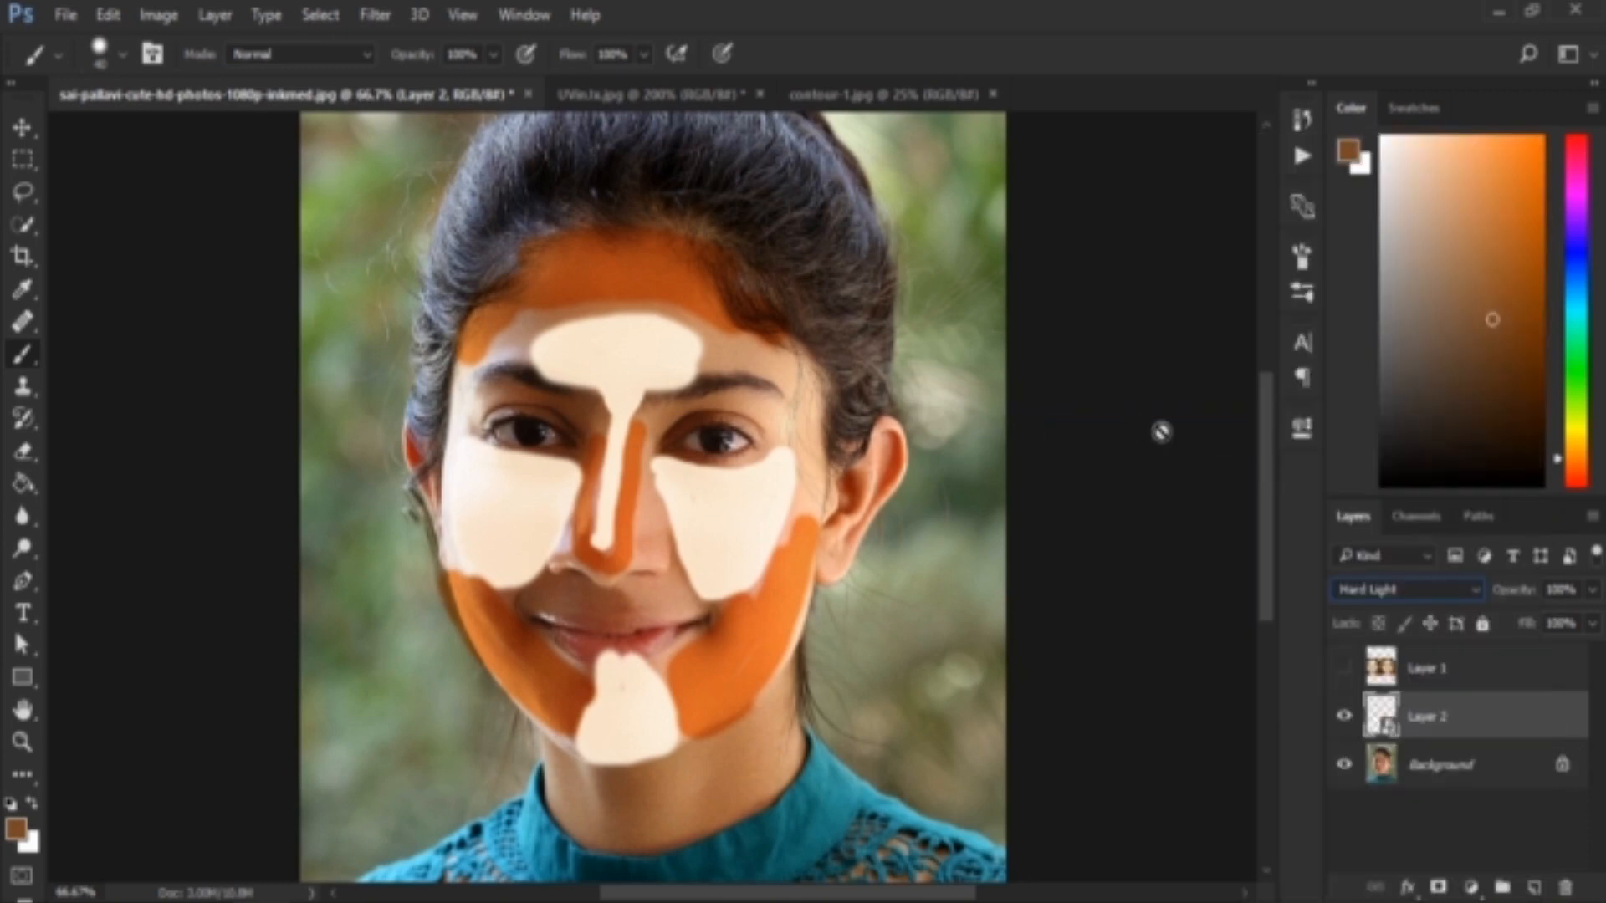
pyautogui.click(375, 15)
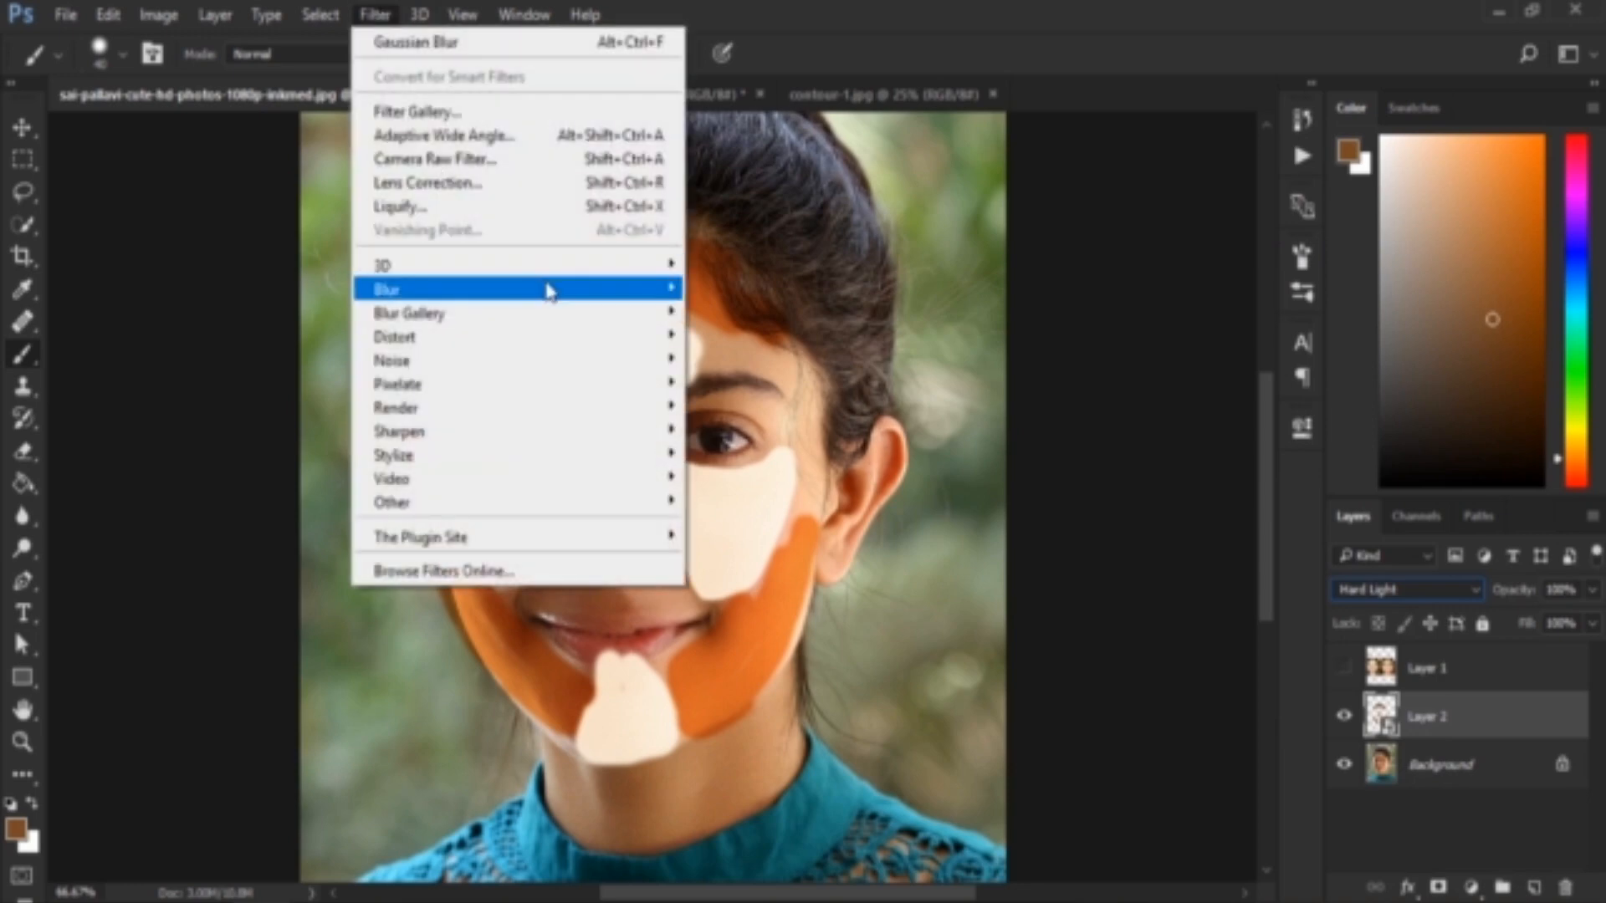
pyautogui.moveTo(548, 290)
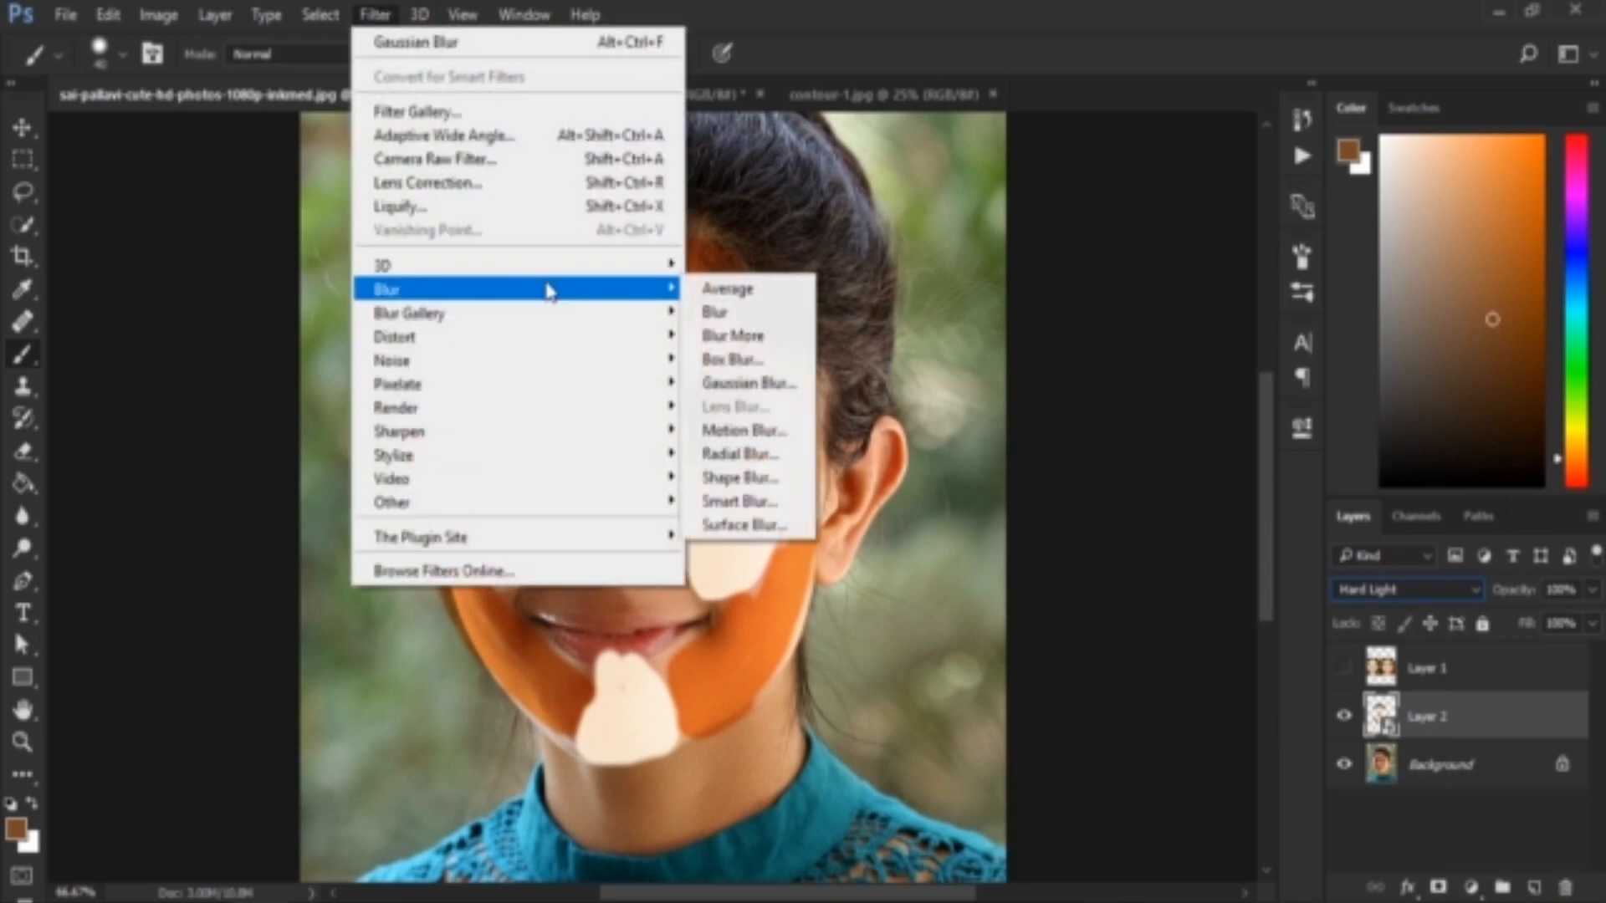
pyautogui.click(747, 383)
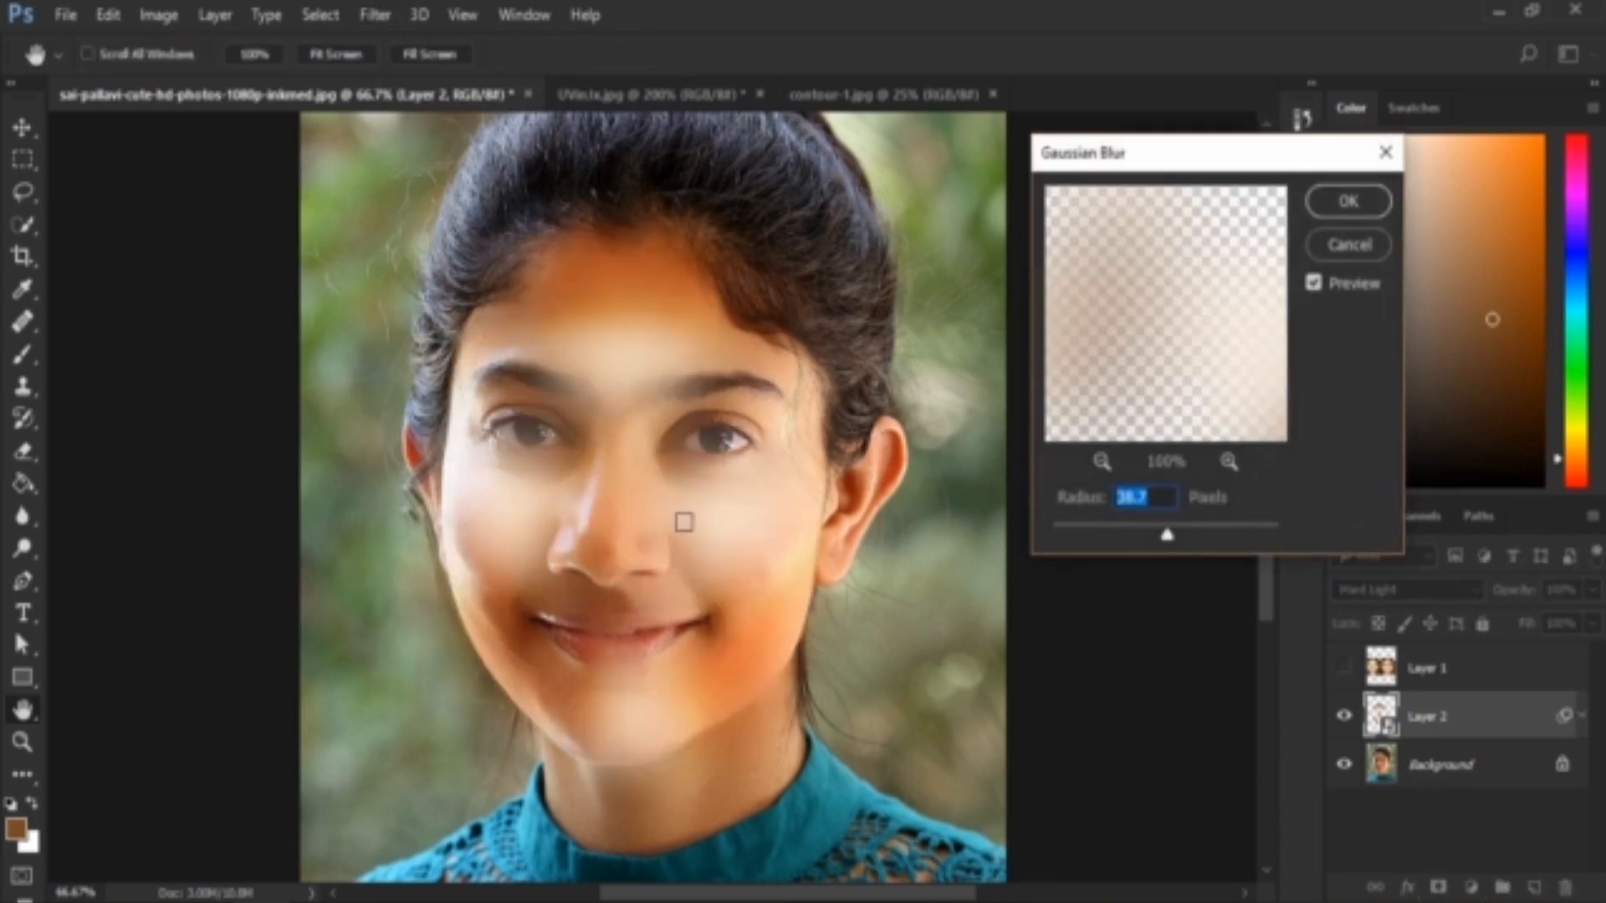
pyautogui.moveTo(1168, 539)
pyautogui.mouseDown()
pyautogui.moveTo(1155, 536)
pyautogui.moveTo(1178, 542)
pyautogui.mouseUp()
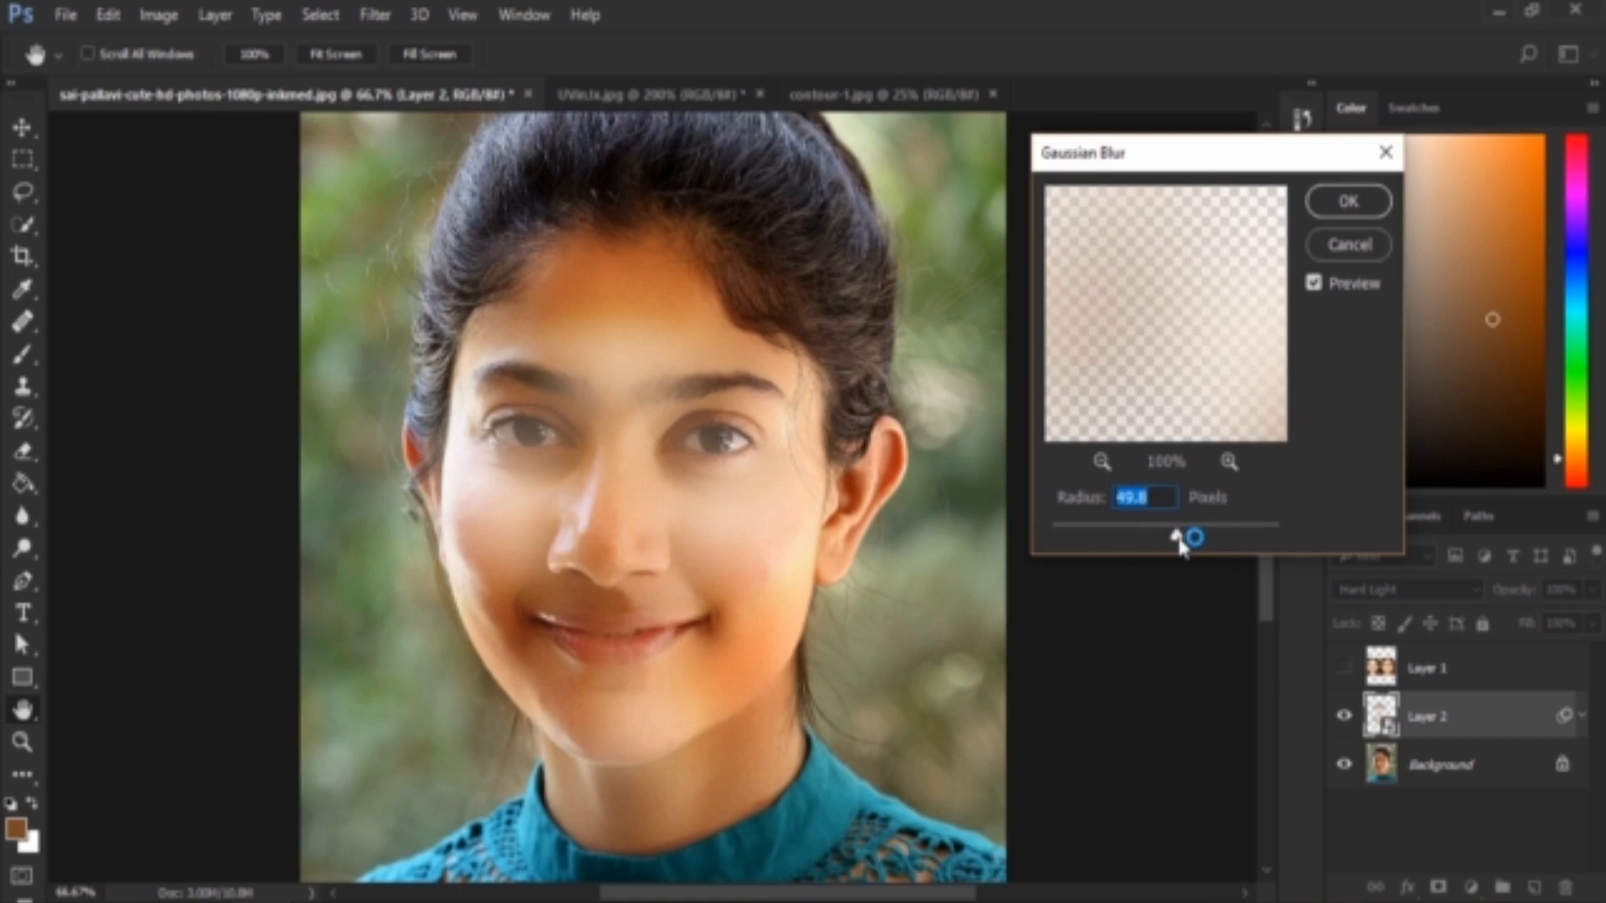
pyautogui.moveTo(1179, 542); pyautogui.dragTo(1188, 541)
pyautogui.click(1349, 201)
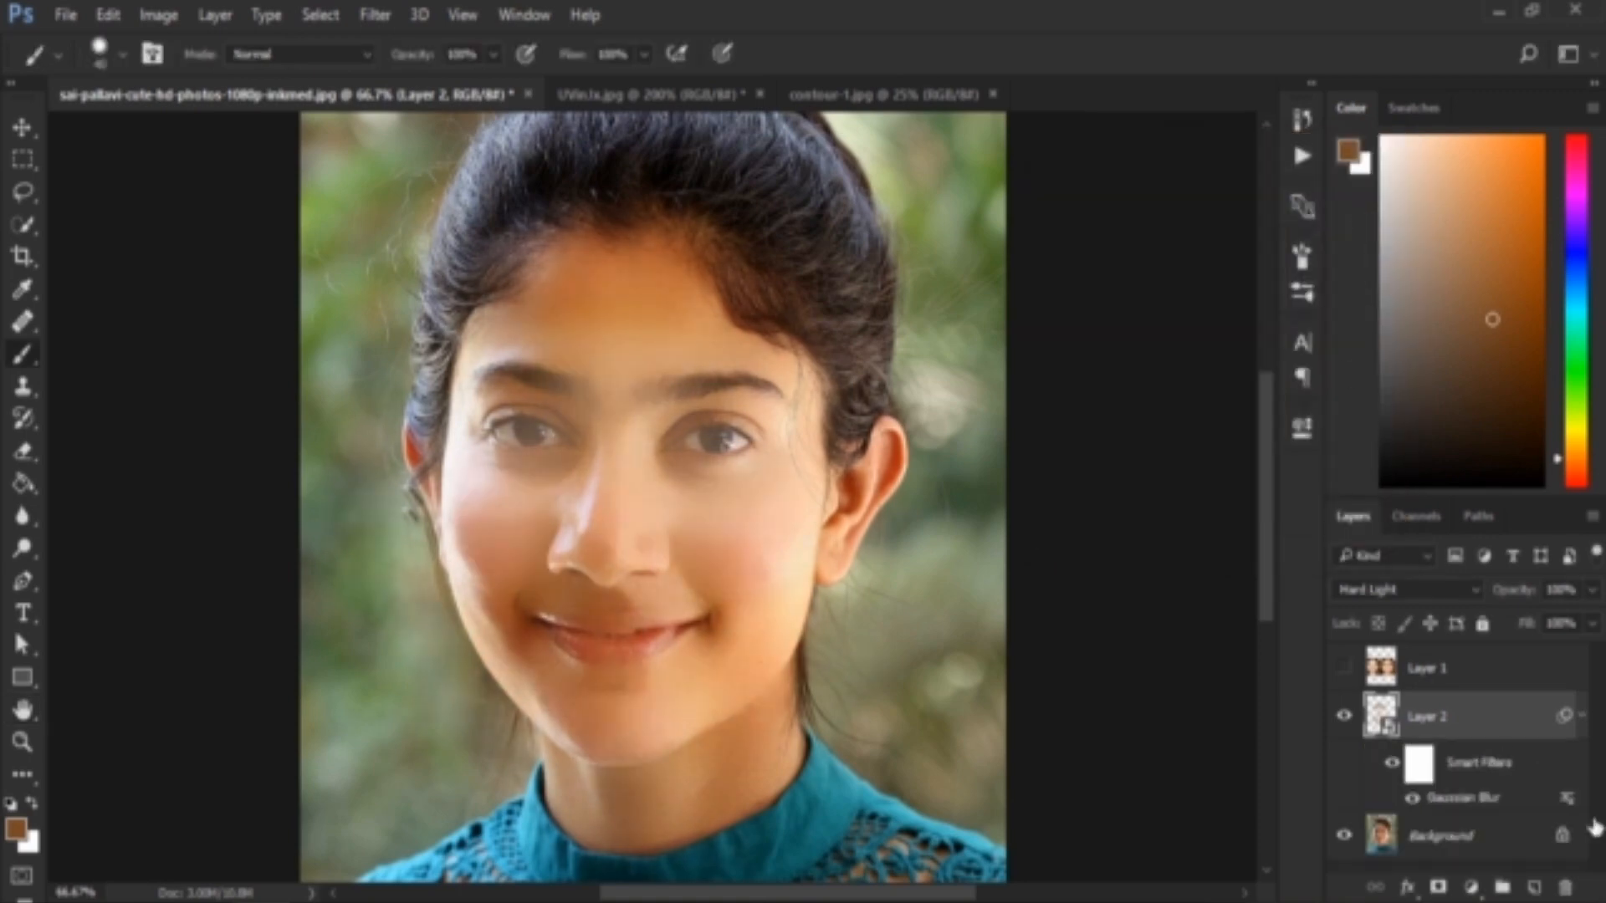
pyautogui.click(1581, 718)
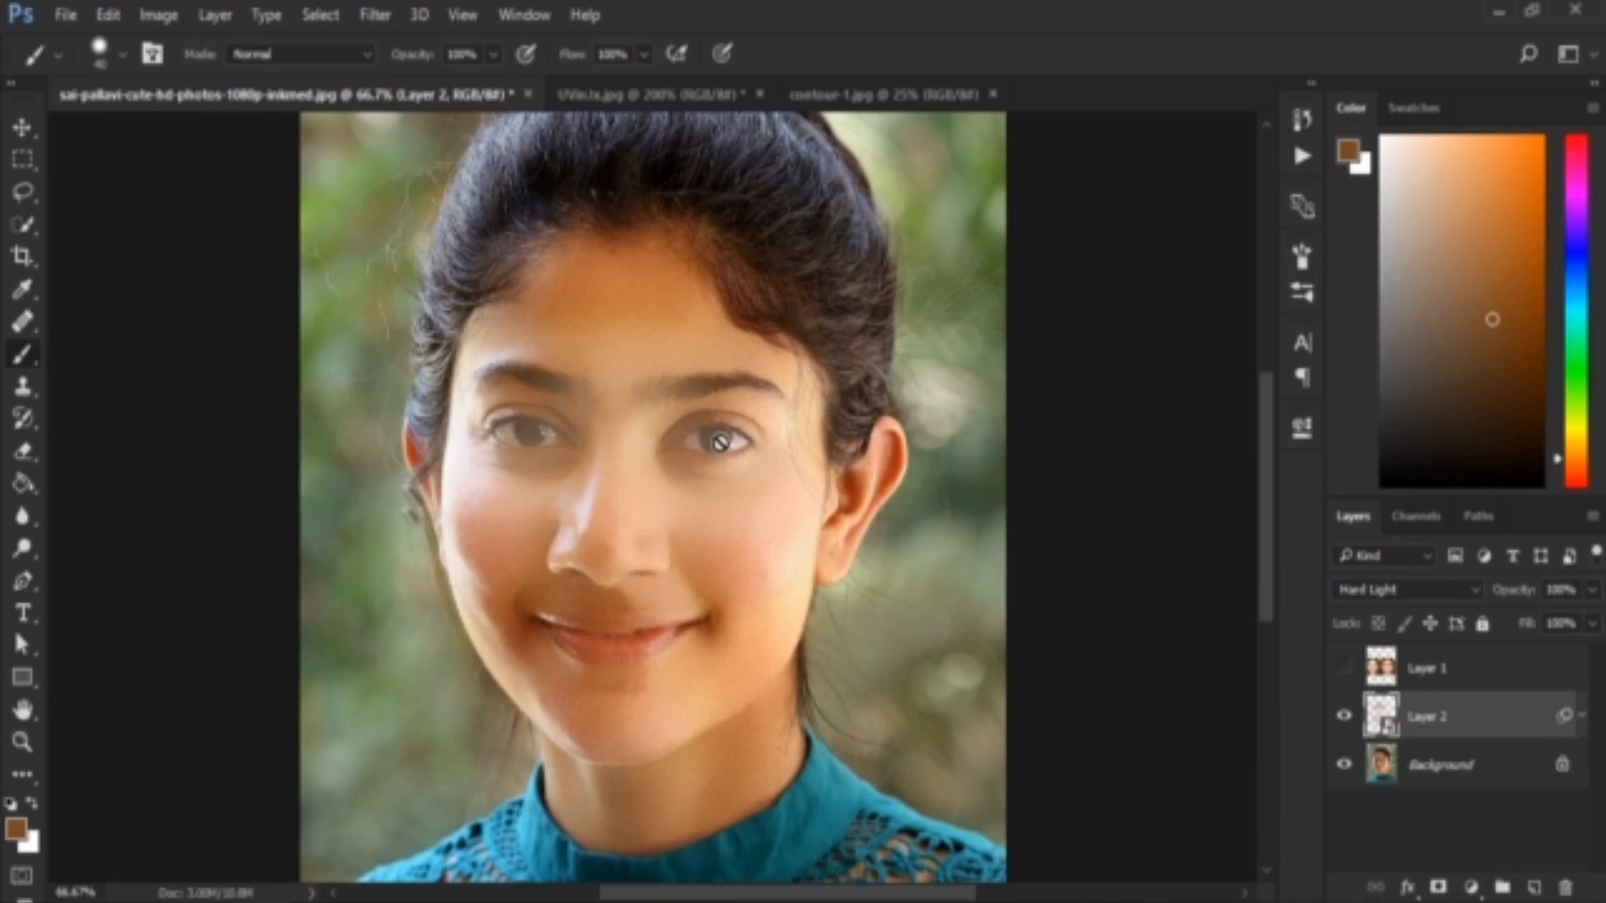
# Add a Hue/Saturation adjustment clipped to Layer 2 and set its saturation to -9
pyautogui.press('v')
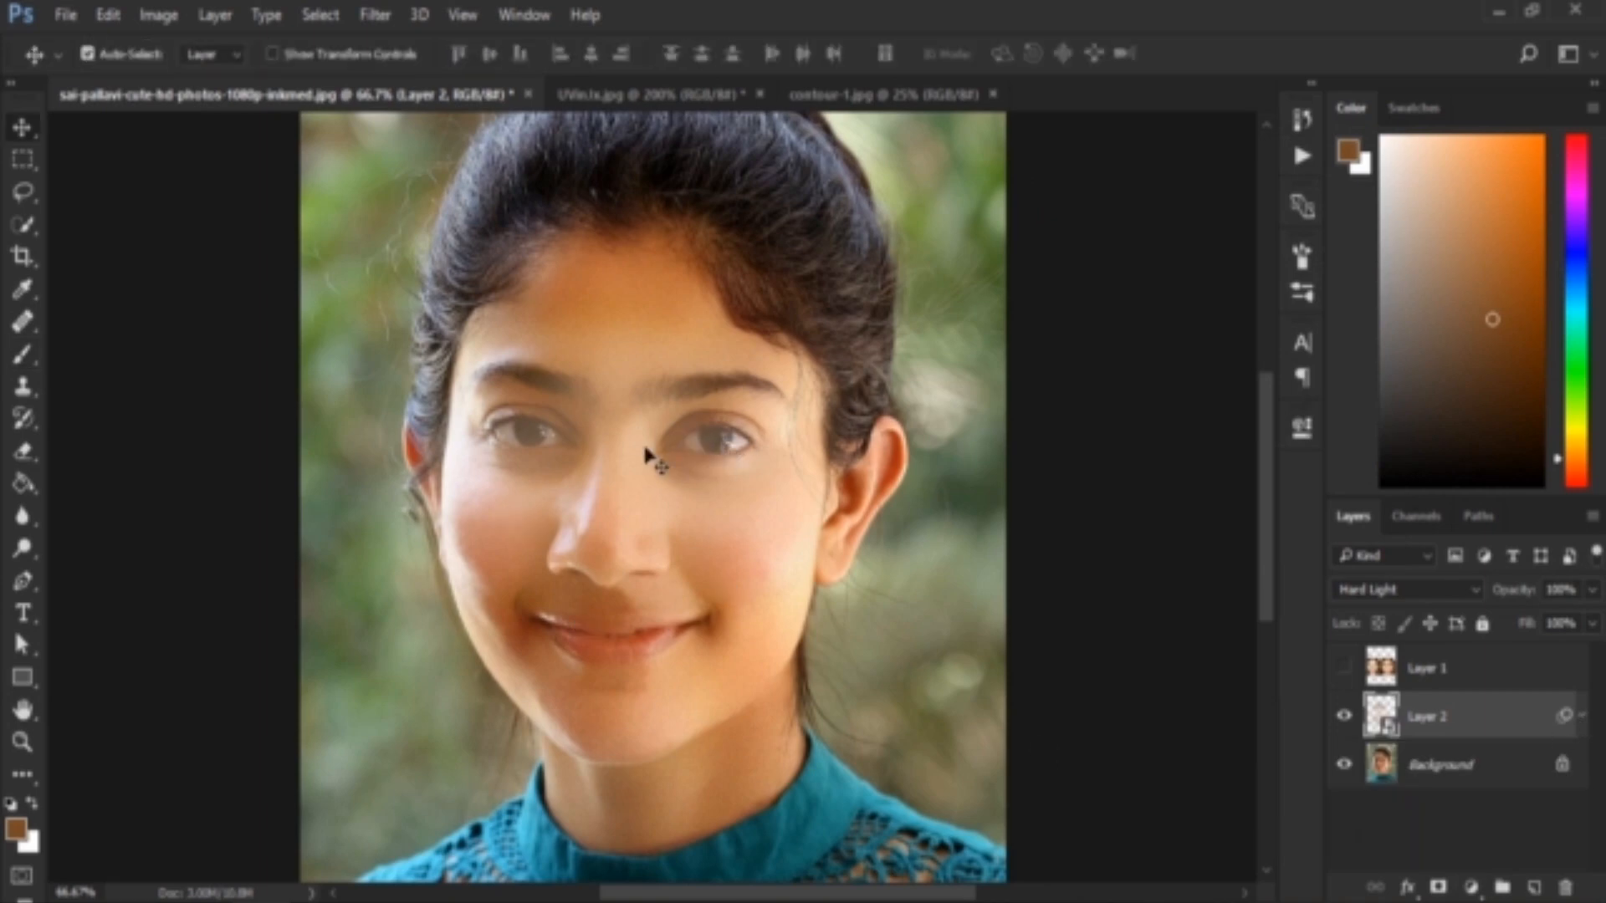
pyautogui.click(1469, 889)
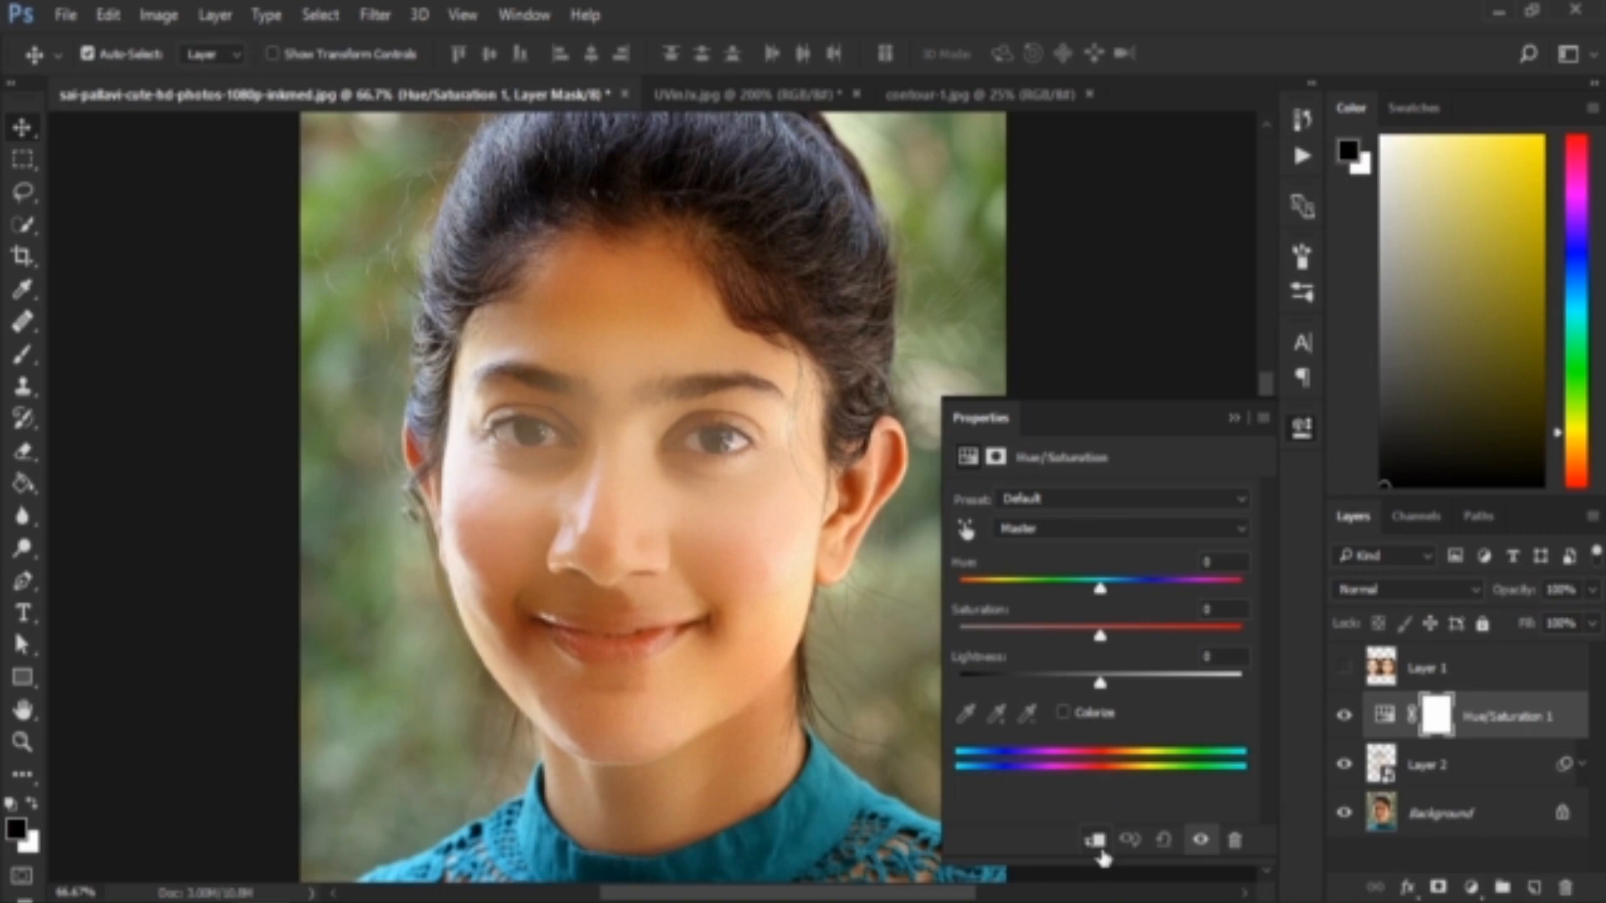
pyautogui.click(1101, 850)
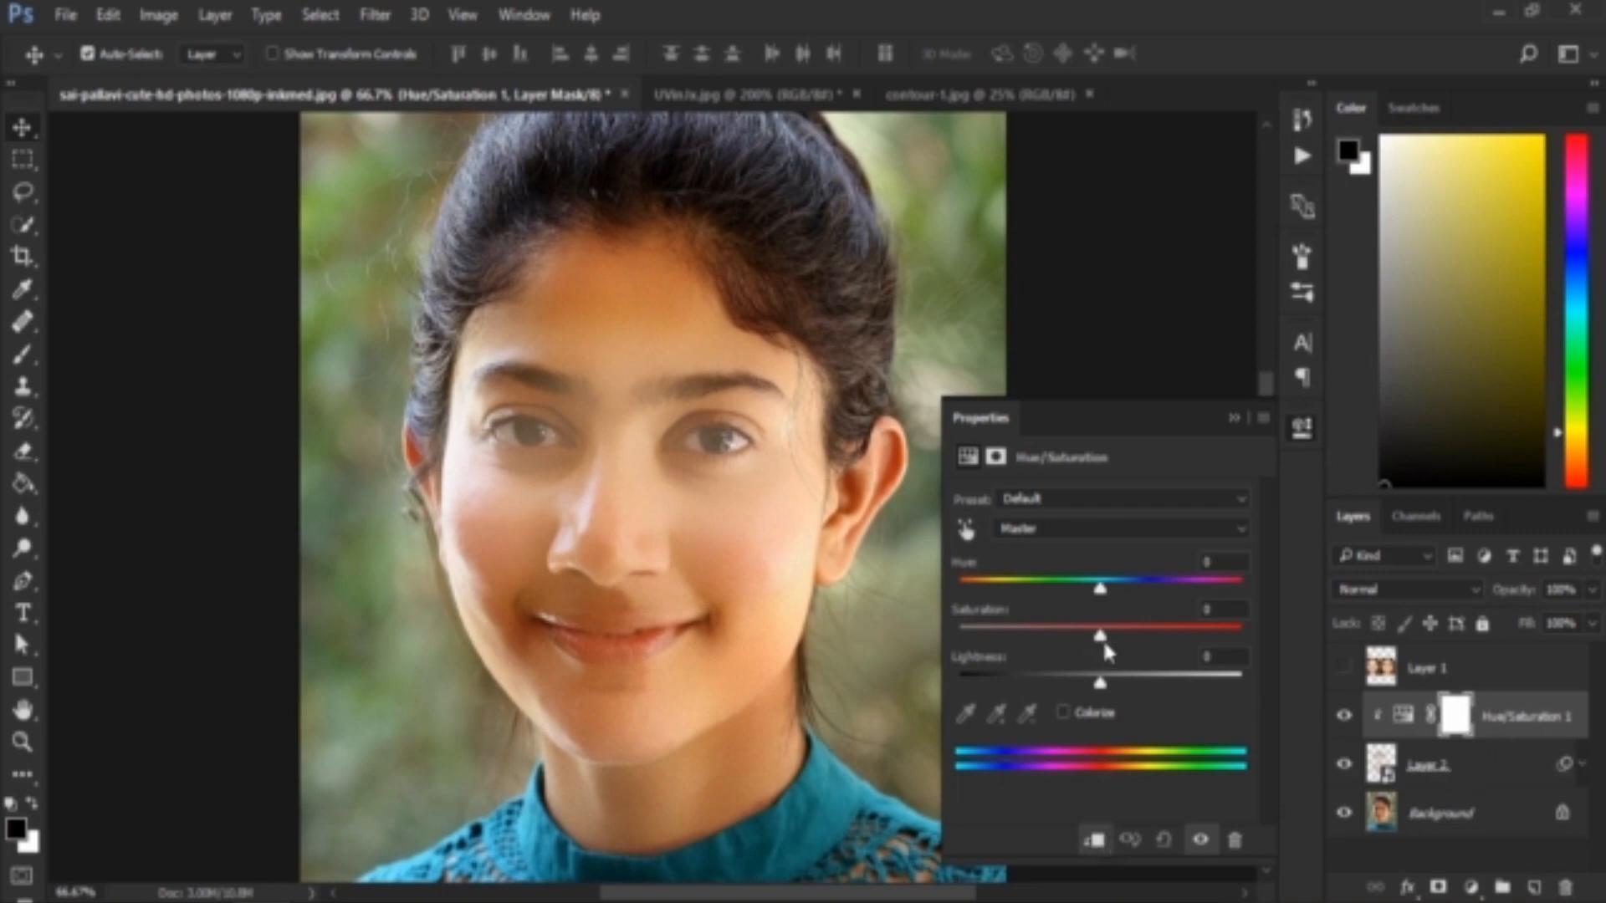
pyautogui.moveTo(1162, 639); pyautogui.dragTo(1163, 639)
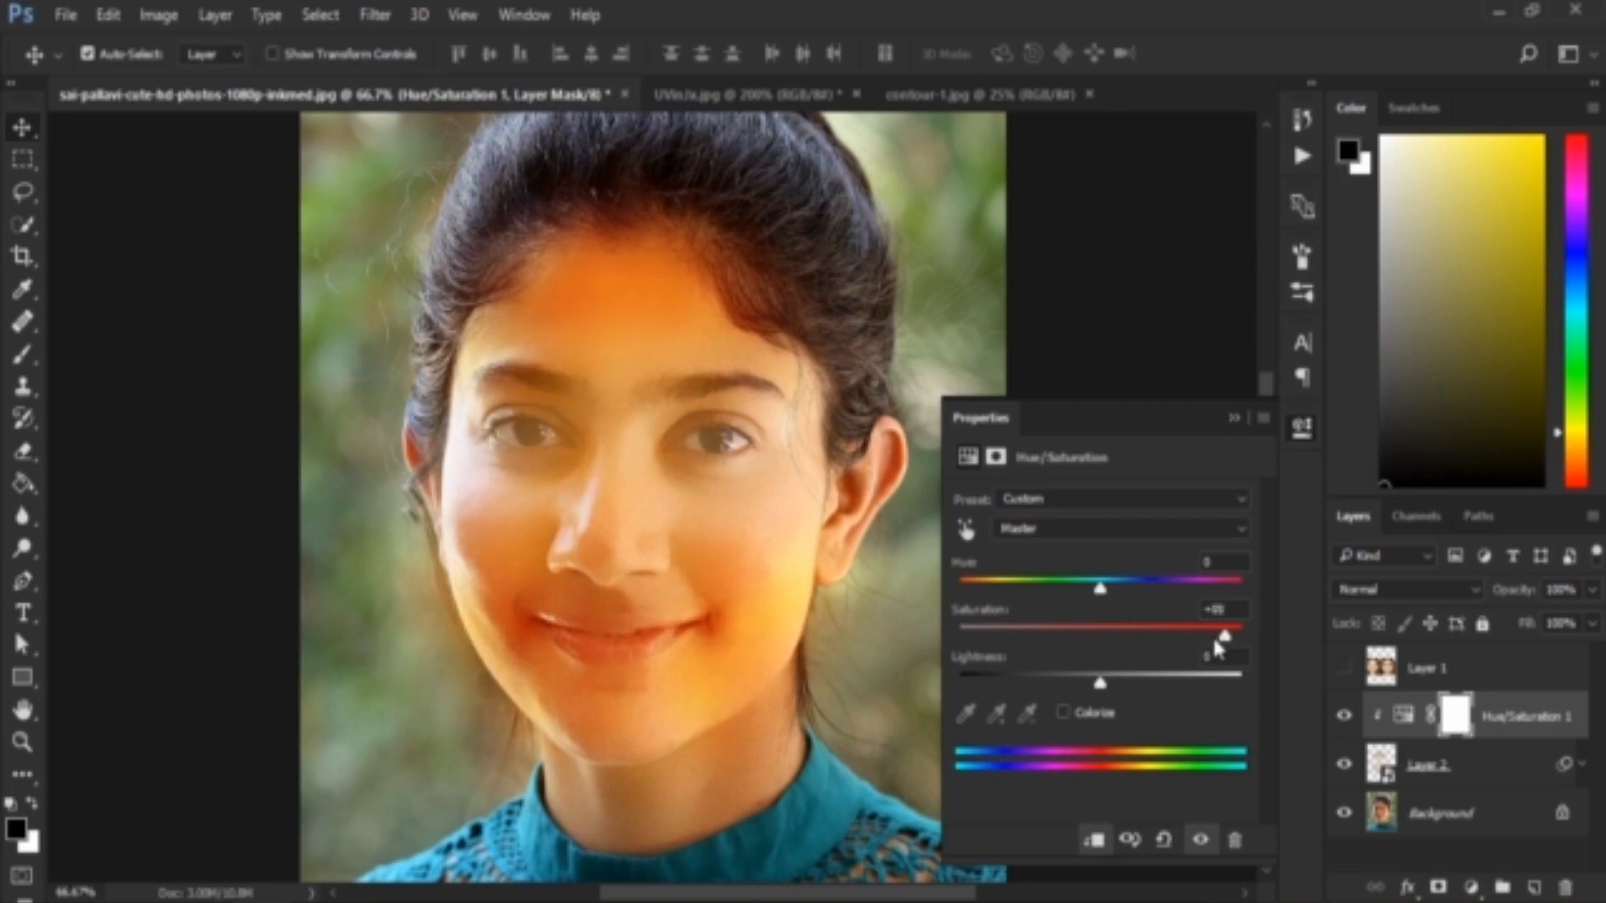
pyautogui.moveTo(1211, 638); pyautogui.dragTo(1143, 640)
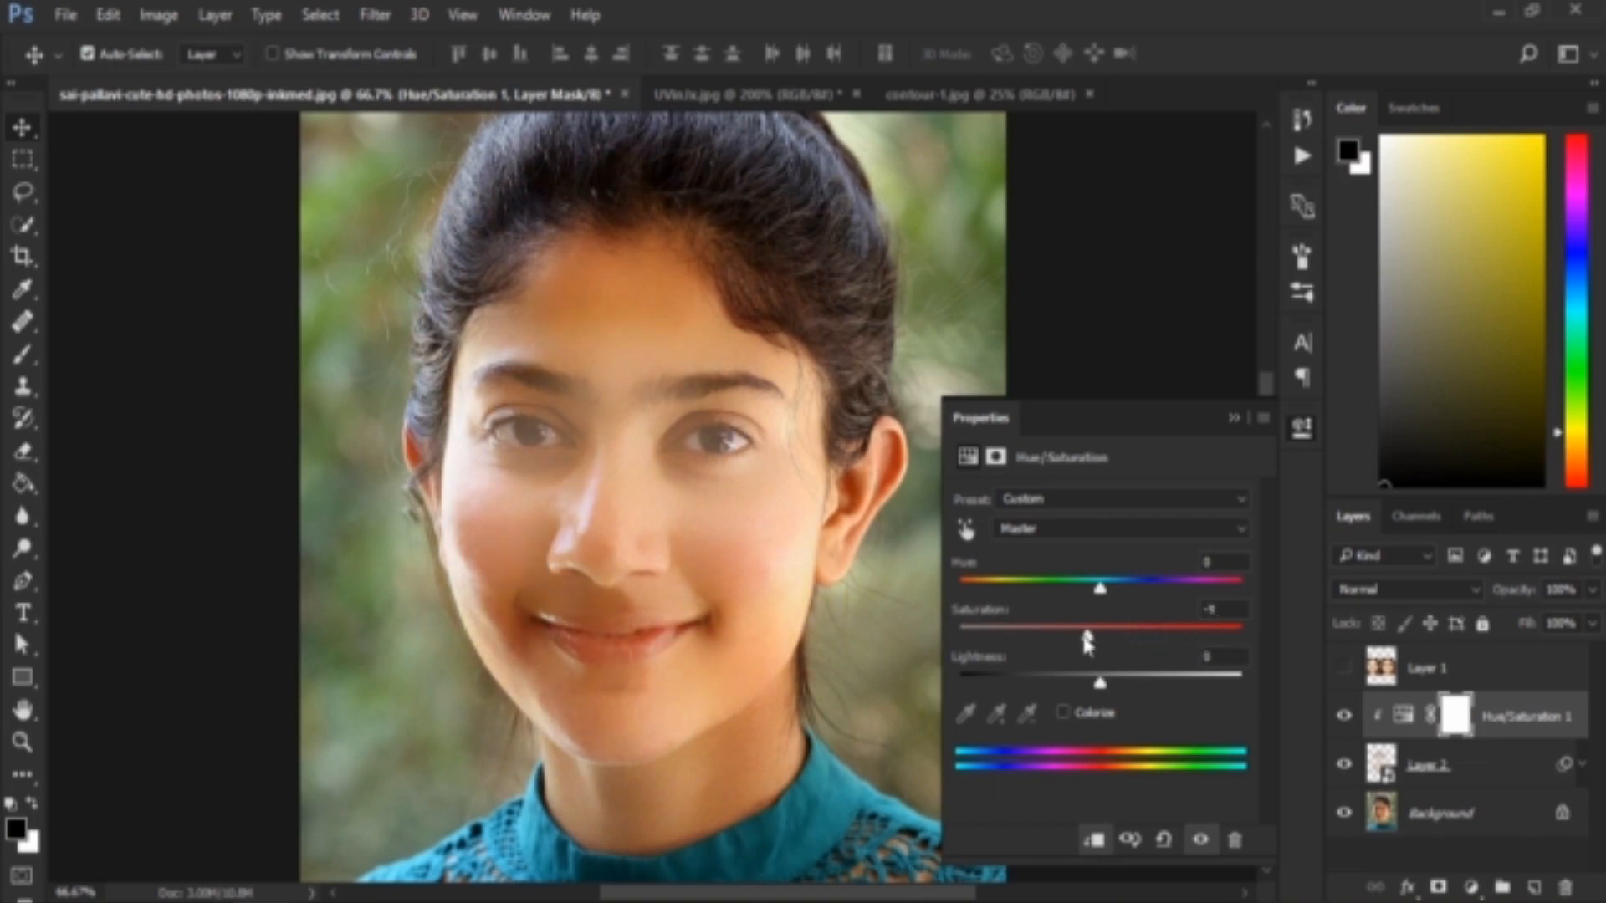
pyautogui.click(1231, 420)
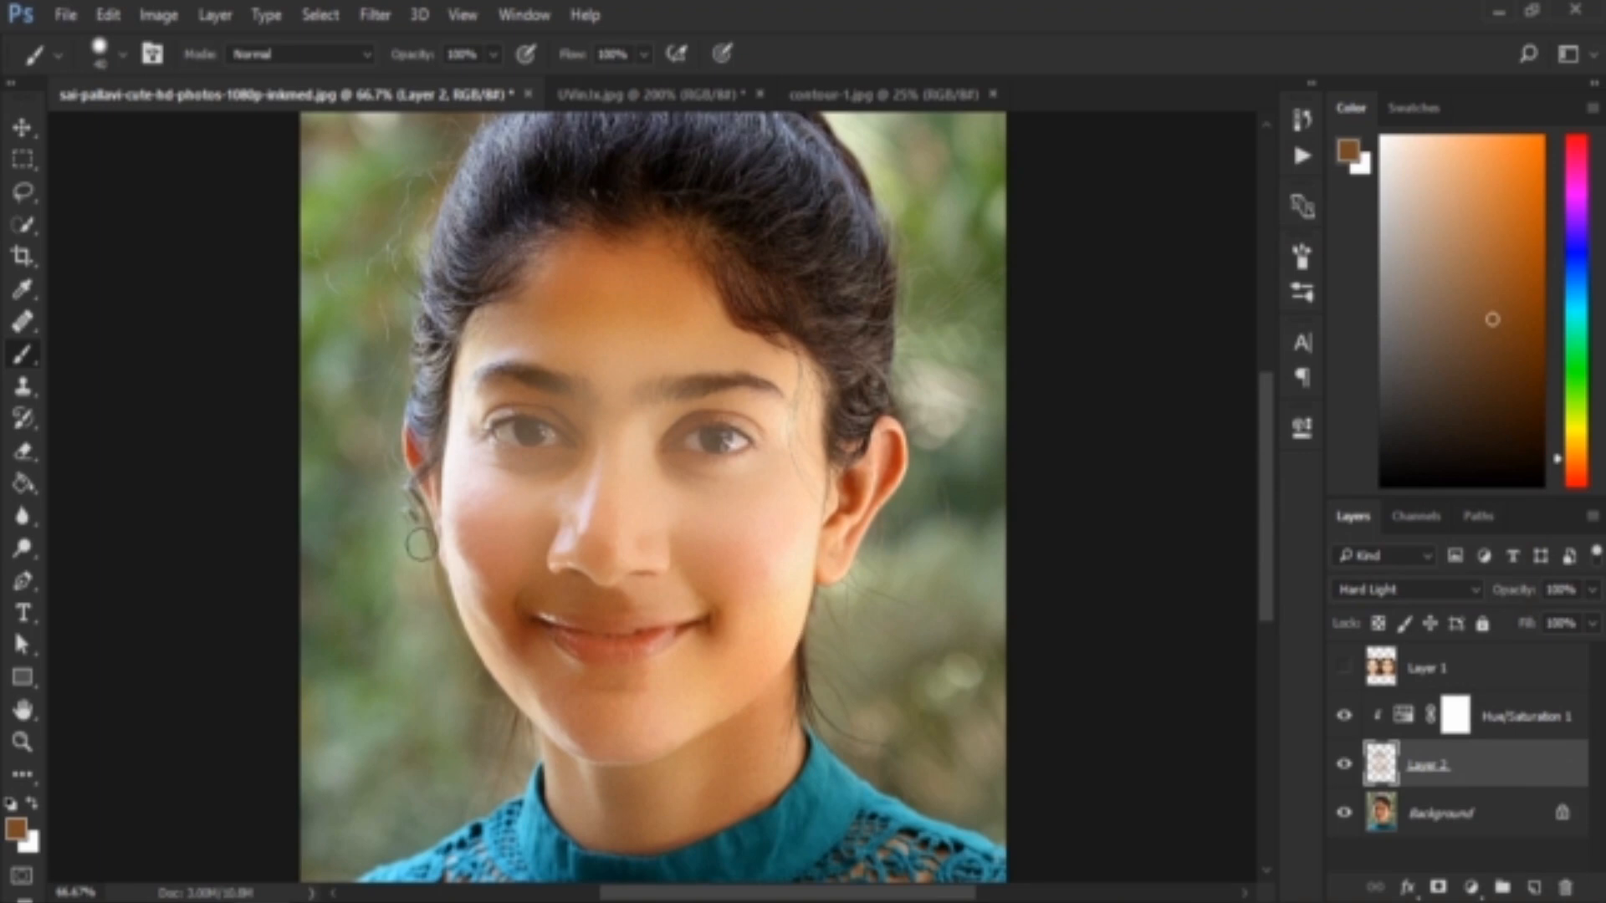
# Add a layer mask to Layer 2 and paint it black around the face to hide the colour spill
pyautogui.click(1438, 886)
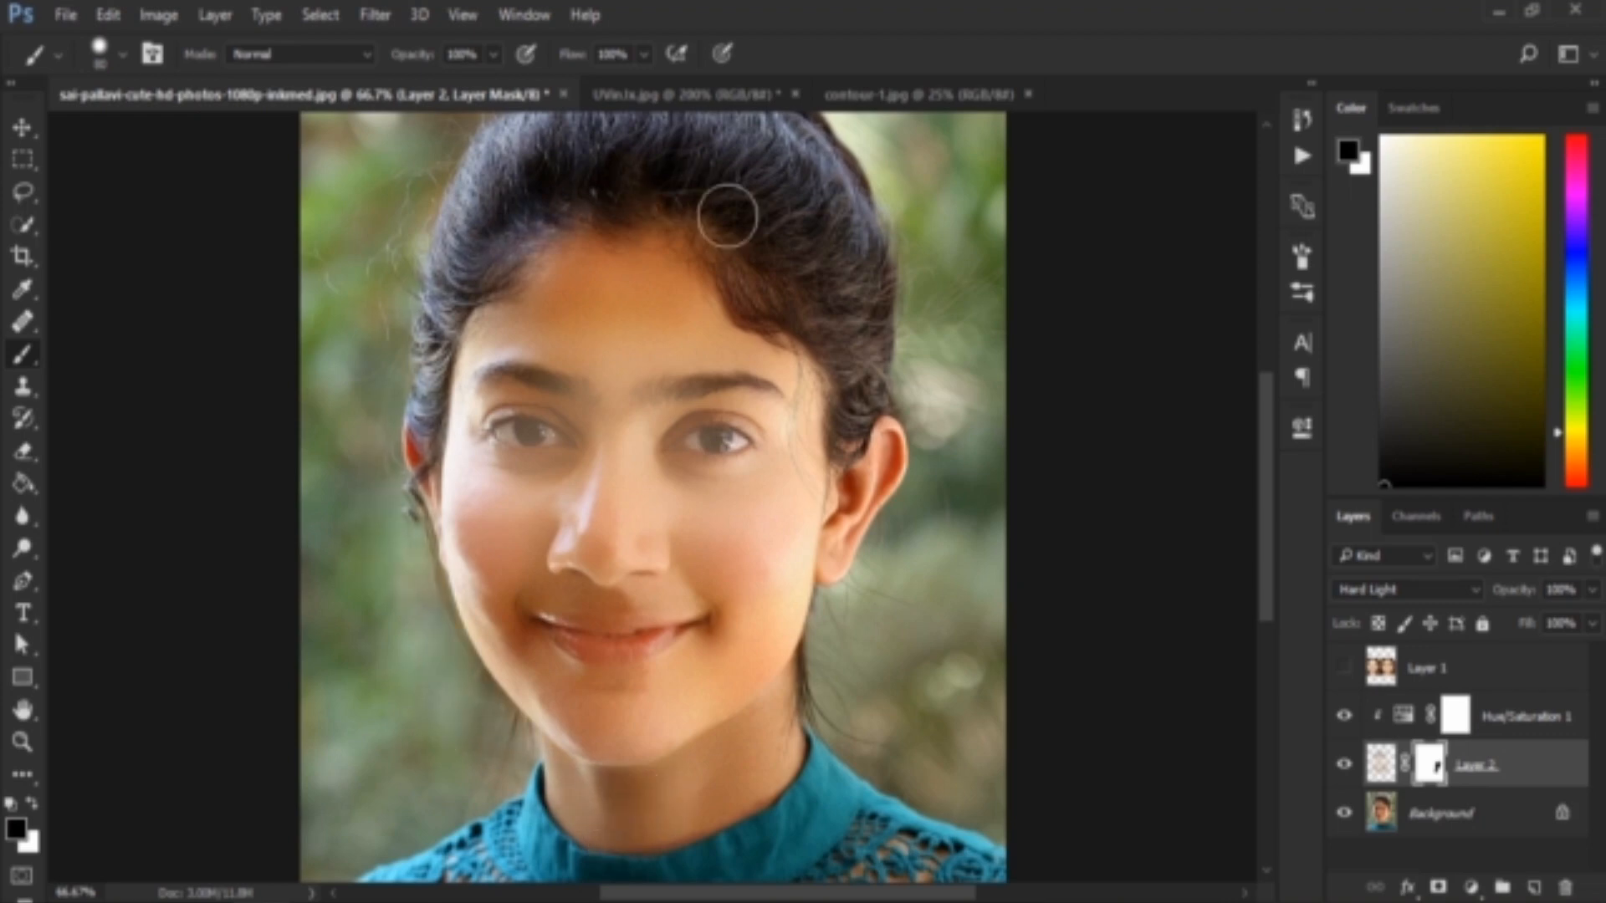
# Reopen the Hue/Saturation adjustment's settings and set its lightness to -19
pyautogui.click(1455, 717)
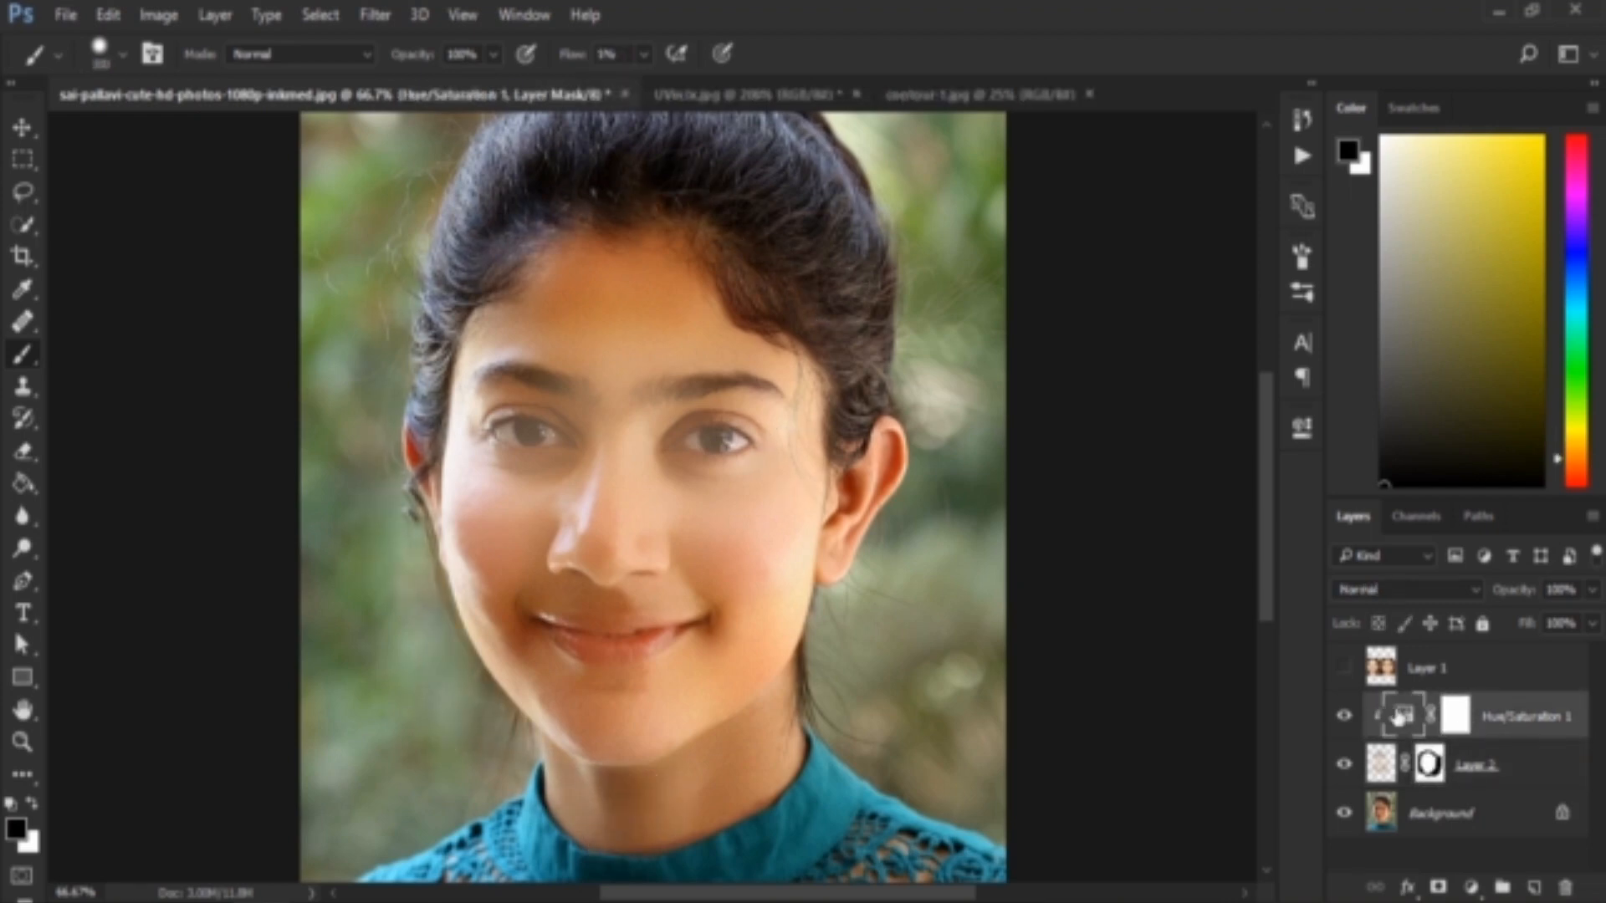
pyautogui.doubleClick(1399, 716)
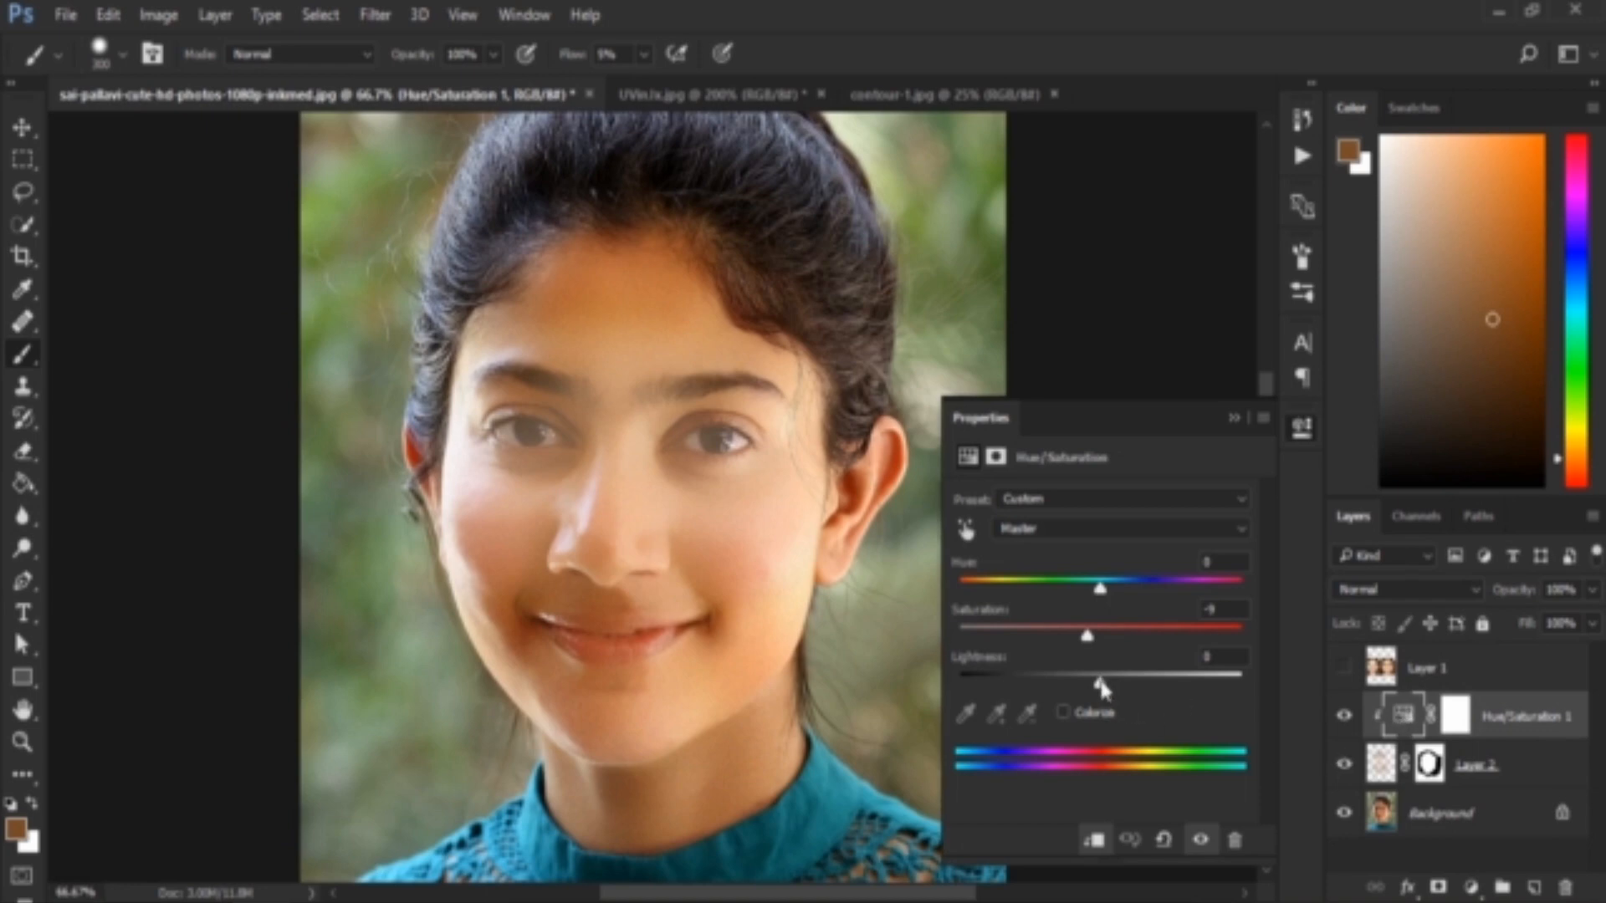
pyautogui.moveTo(1101, 688); pyautogui.dragTo(1076, 686)
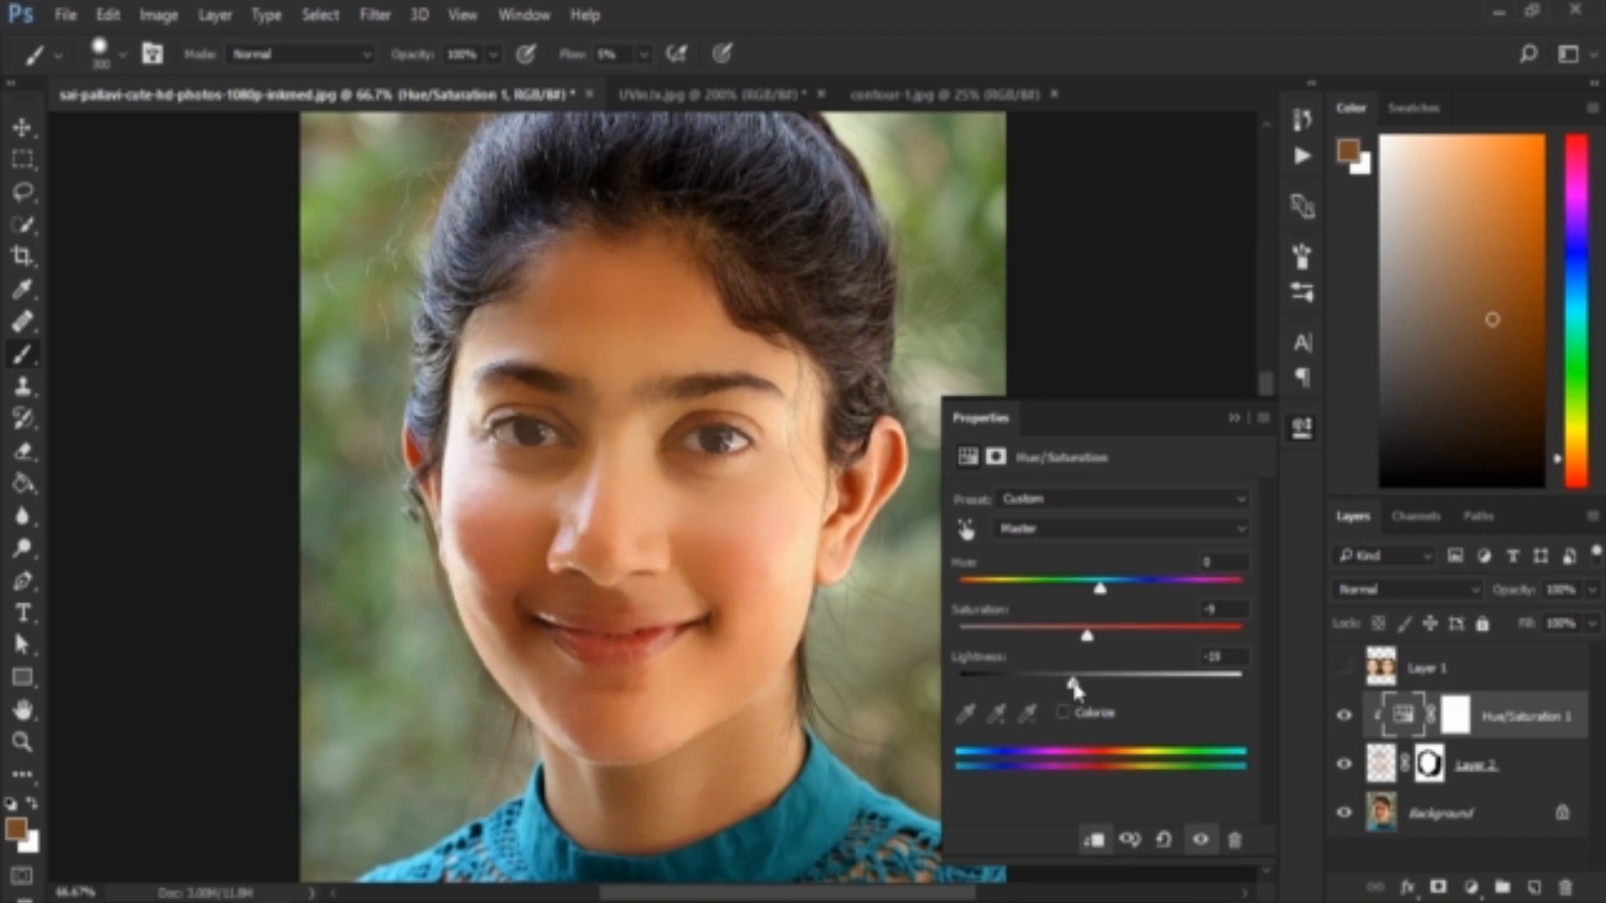
pyautogui.click(1235, 417)
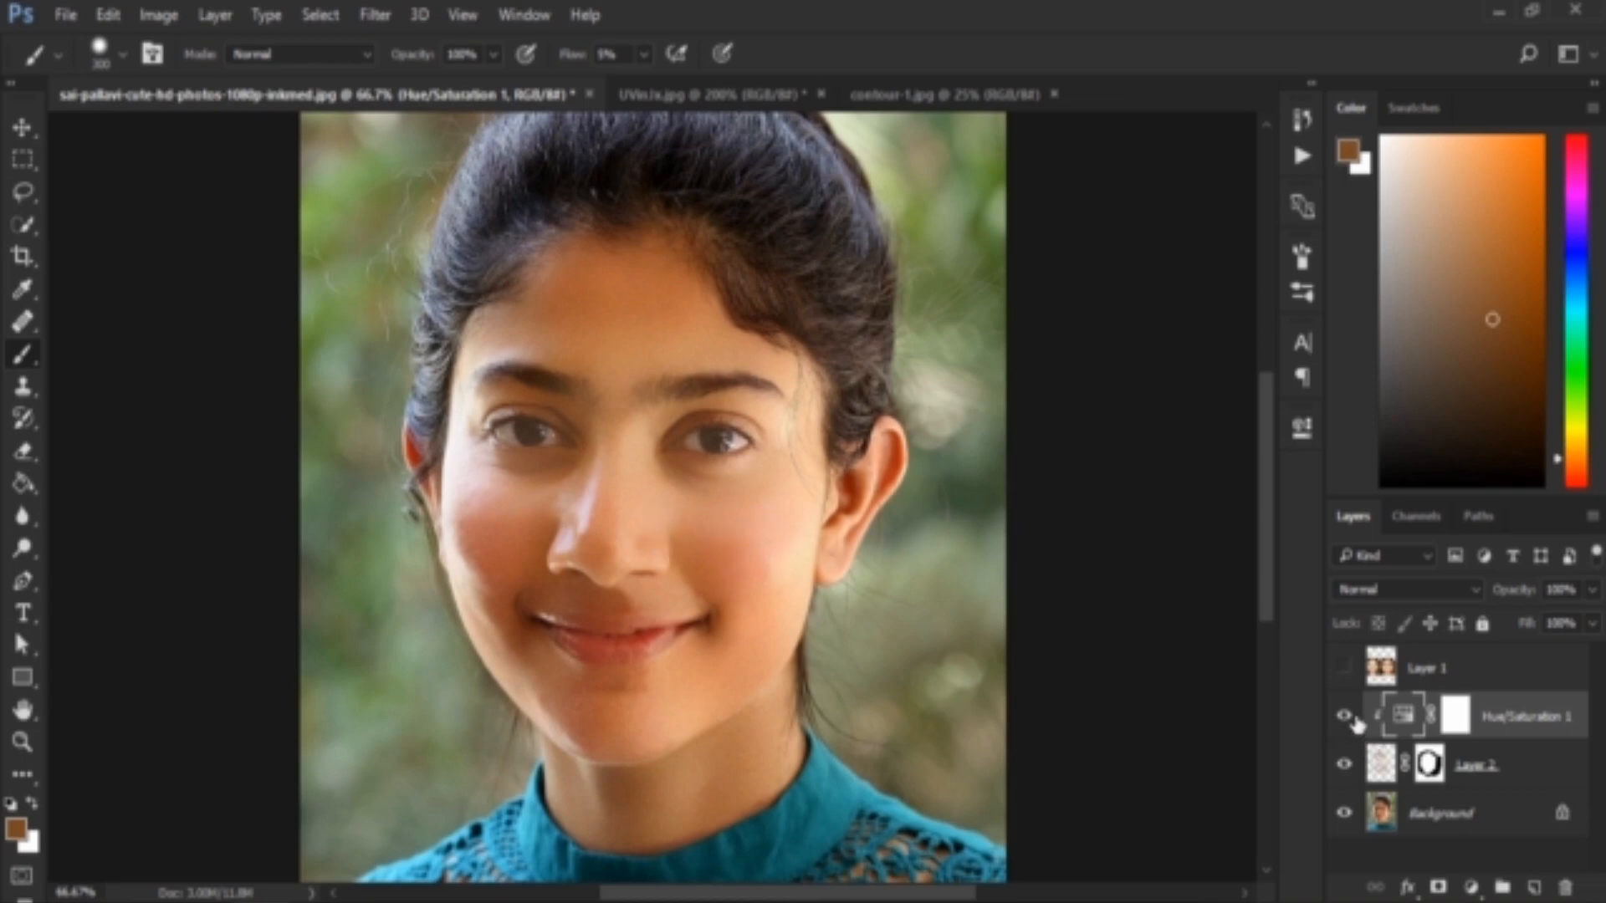
# Toggle the visibility of Layer 2 and its Hue/Saturation adjustment to compare the portrait before and after contouring
pyautogui.click(1346, 765)
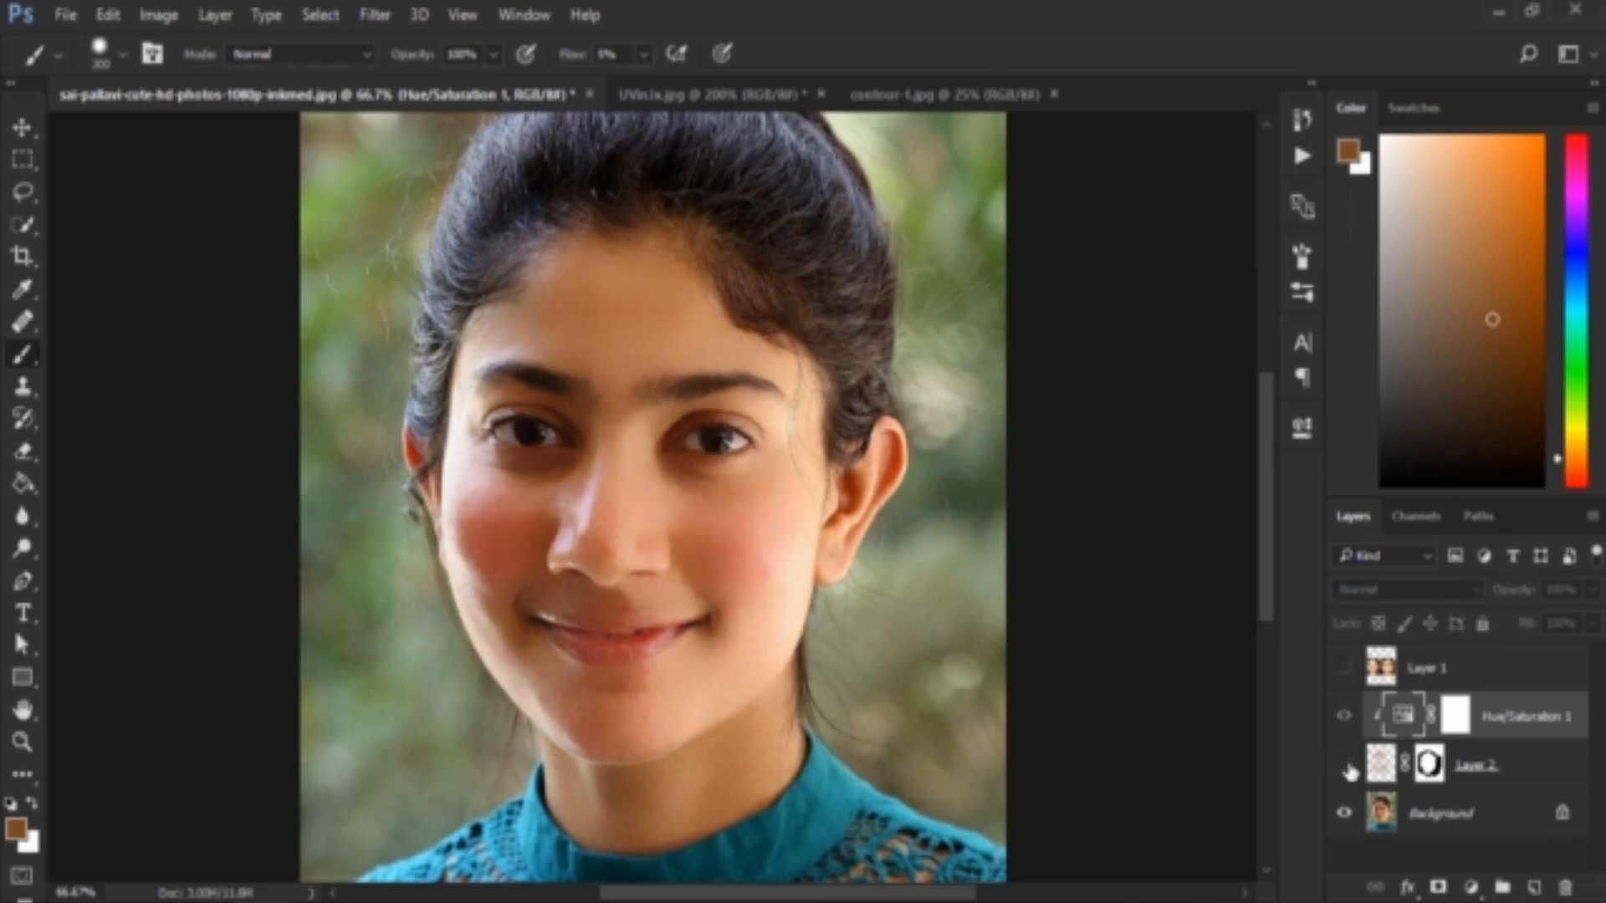
pyautogui.click(1343, 717)
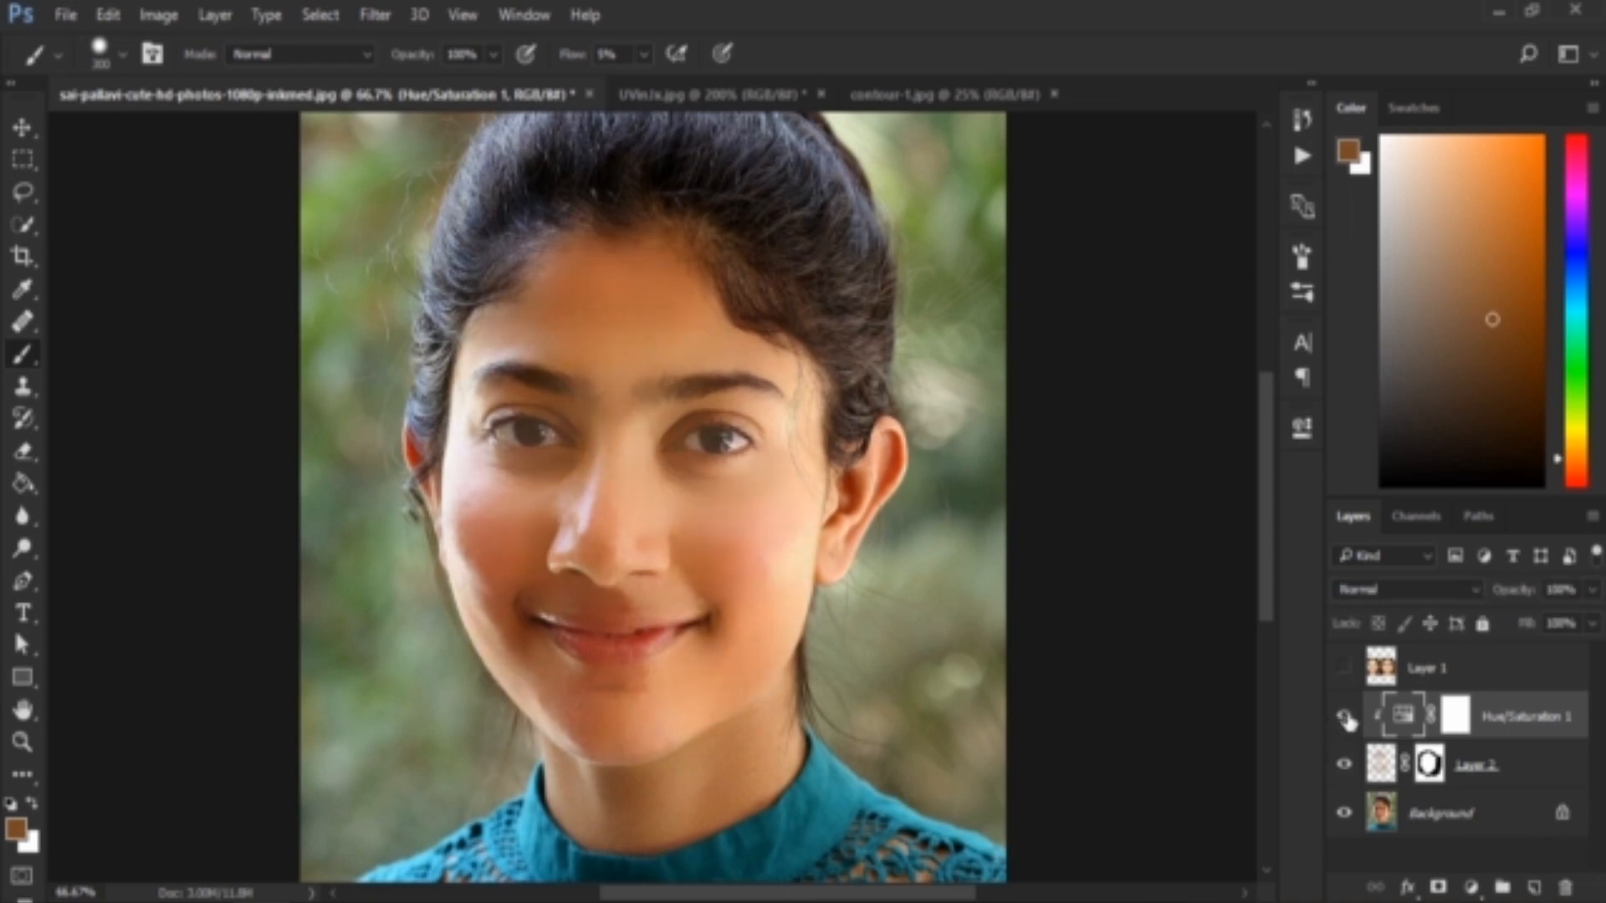
pyautogui.click(1344, 764)
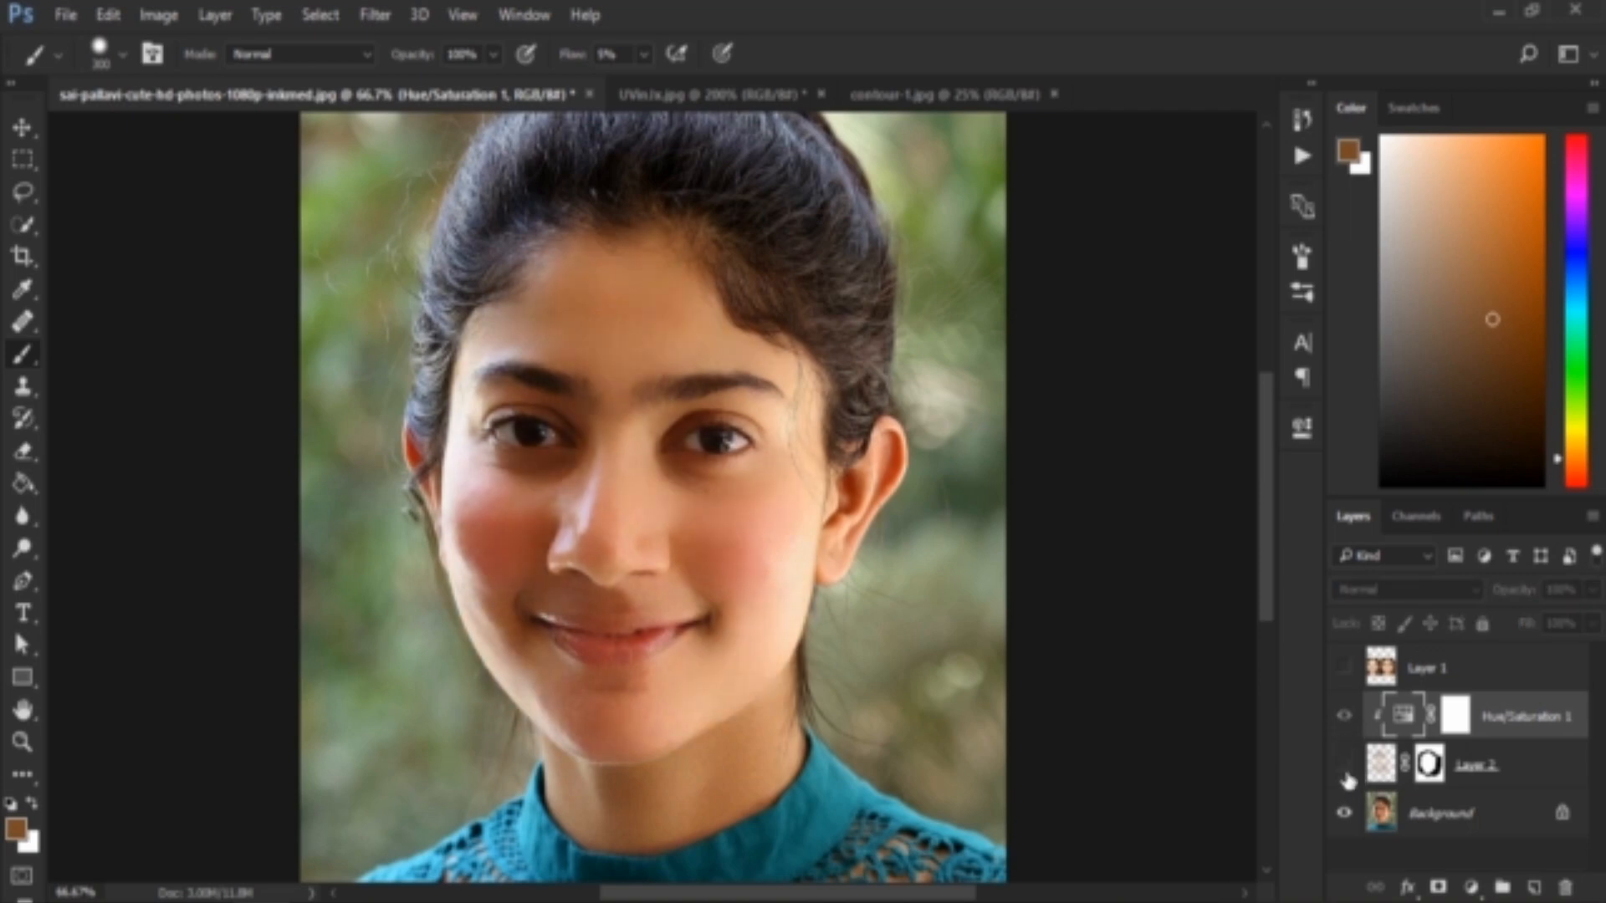
pyautogui.click(1344, 766)
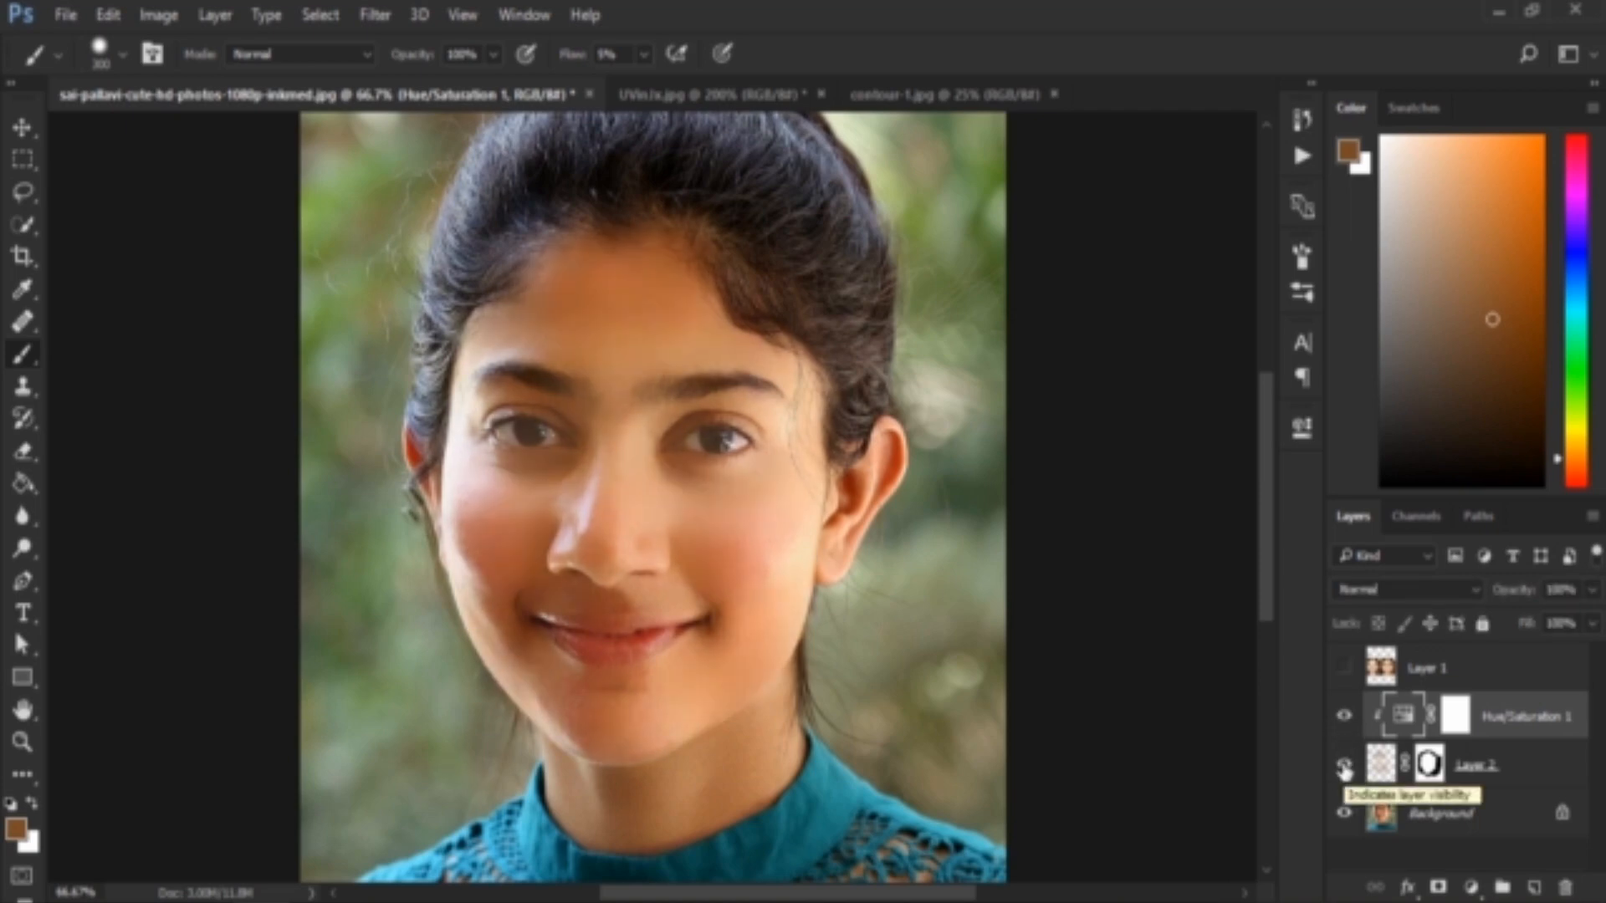
pyautogui.click(1344, 765)
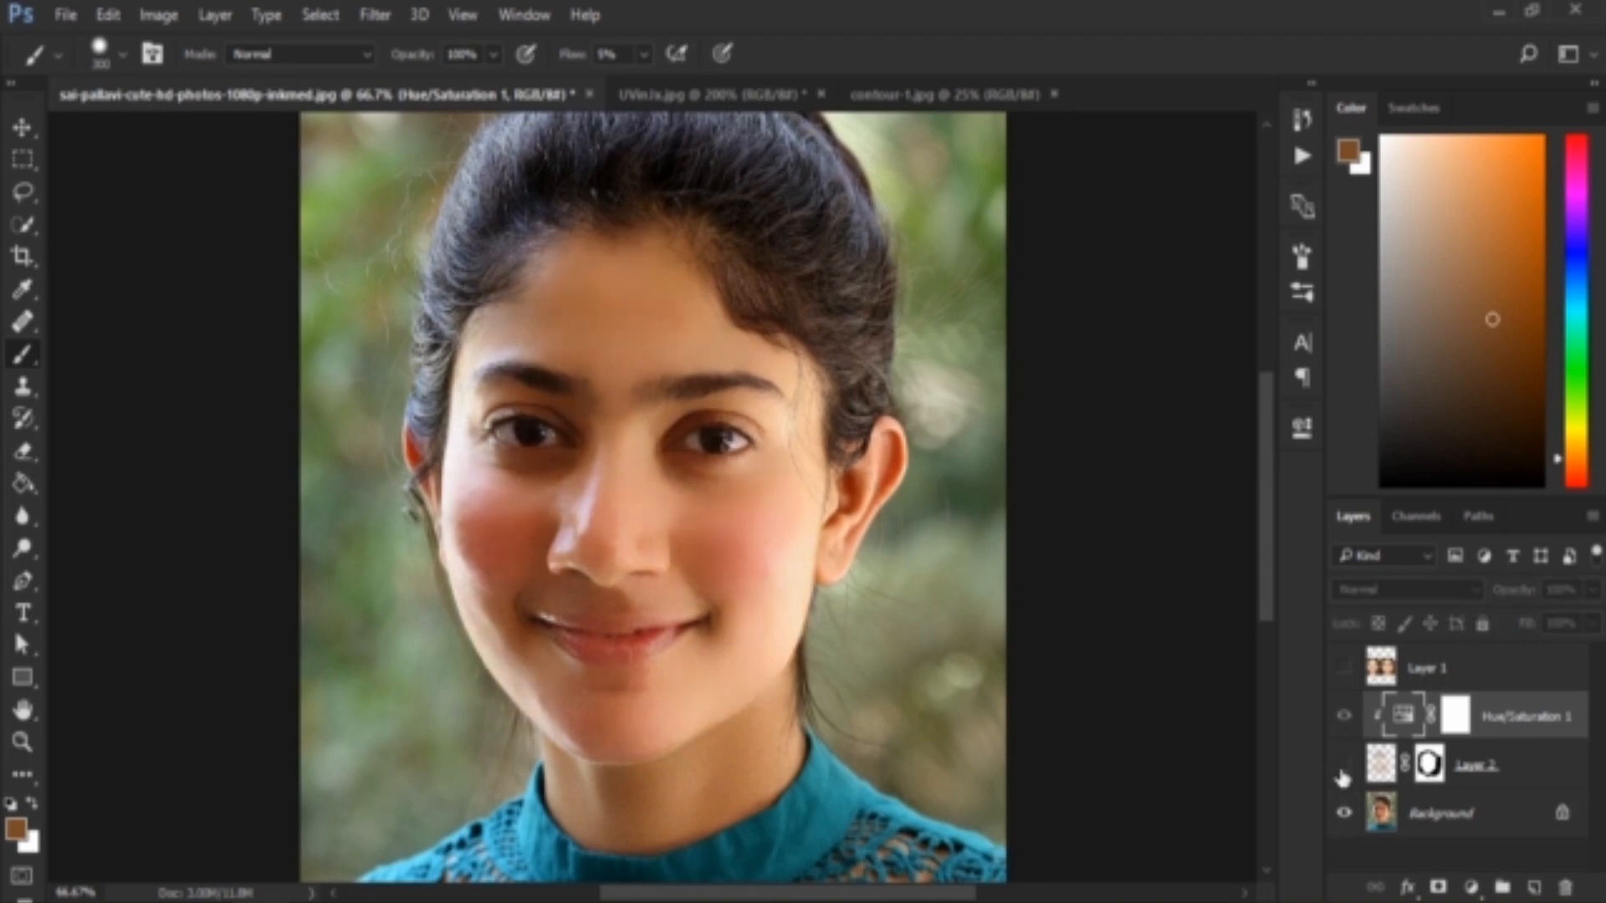
pyautogui.click(1344, 766)
pyautogui.click(1343, 771)
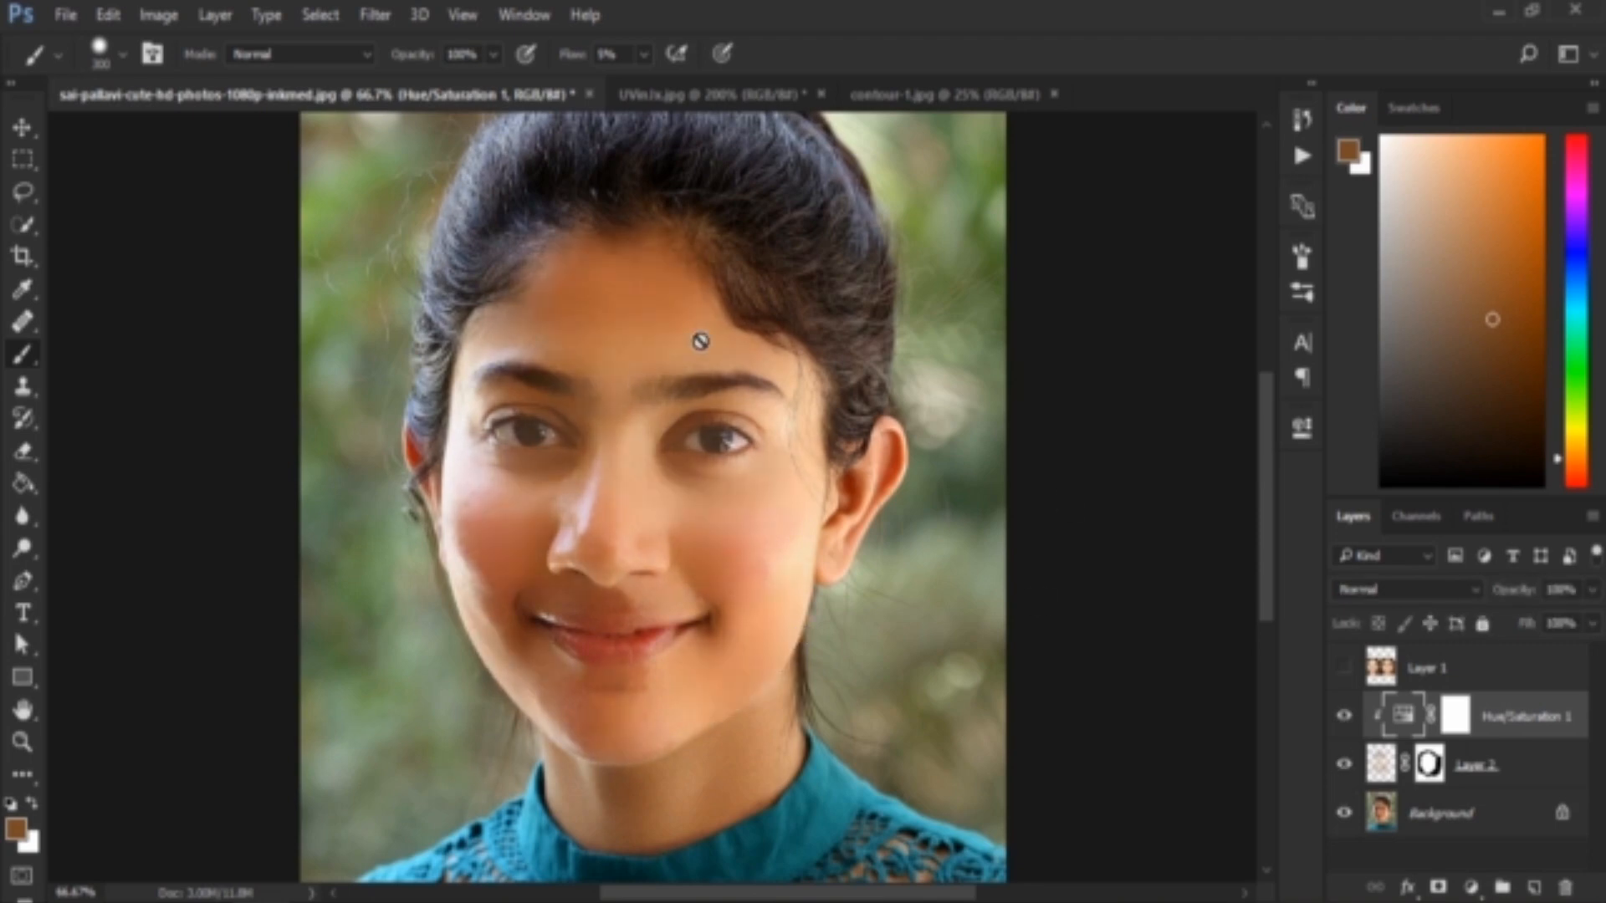
pyautogui.click(20, 127)
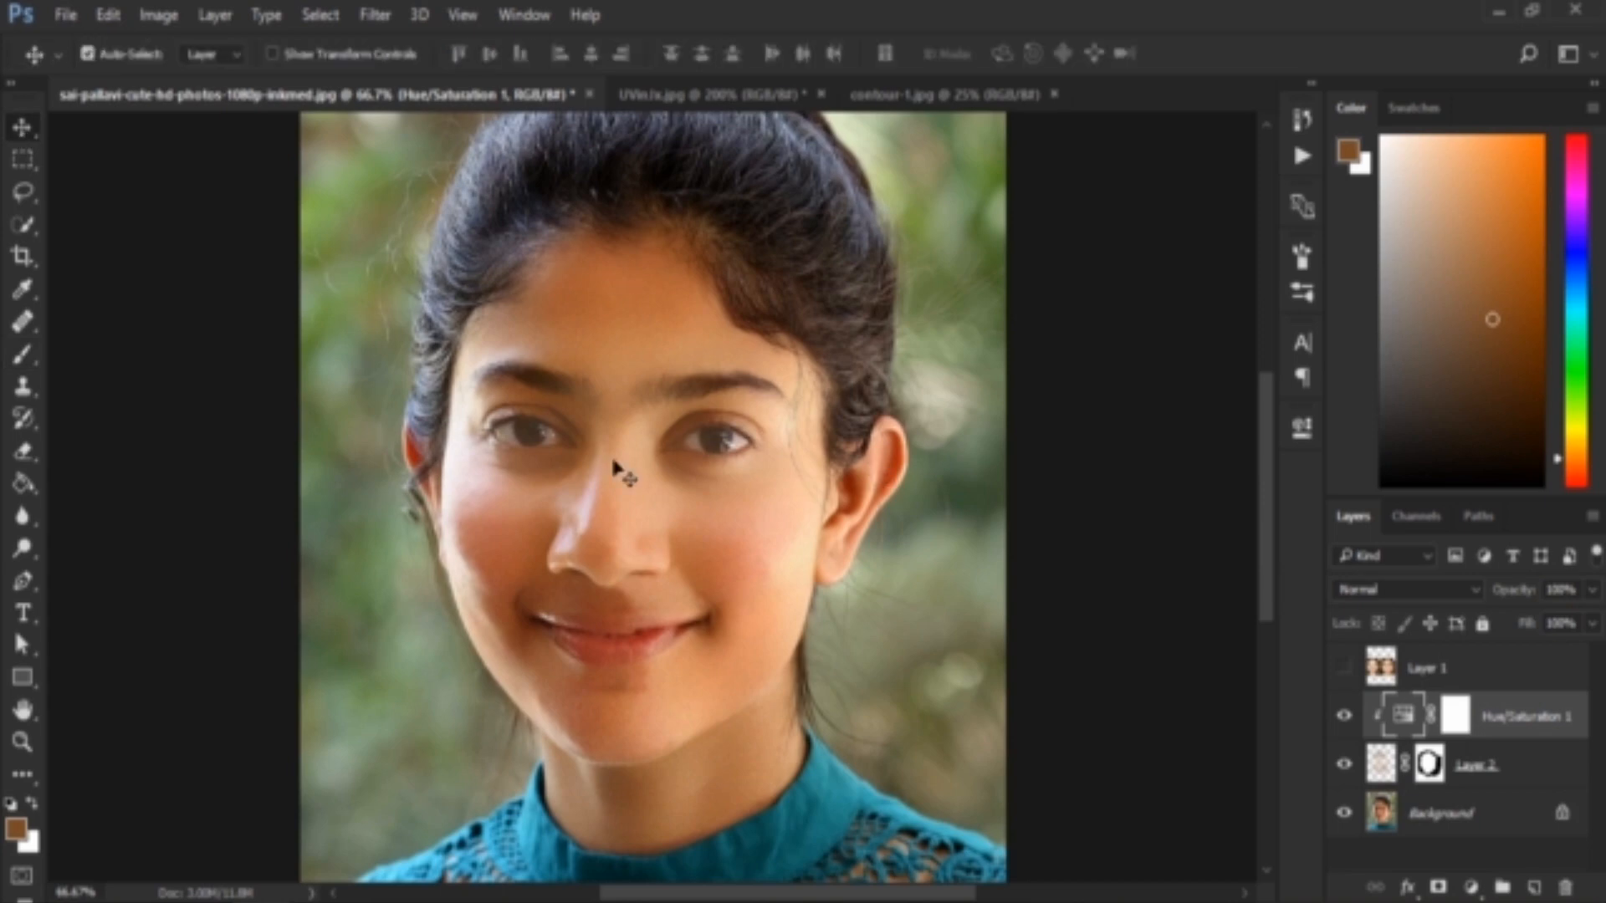